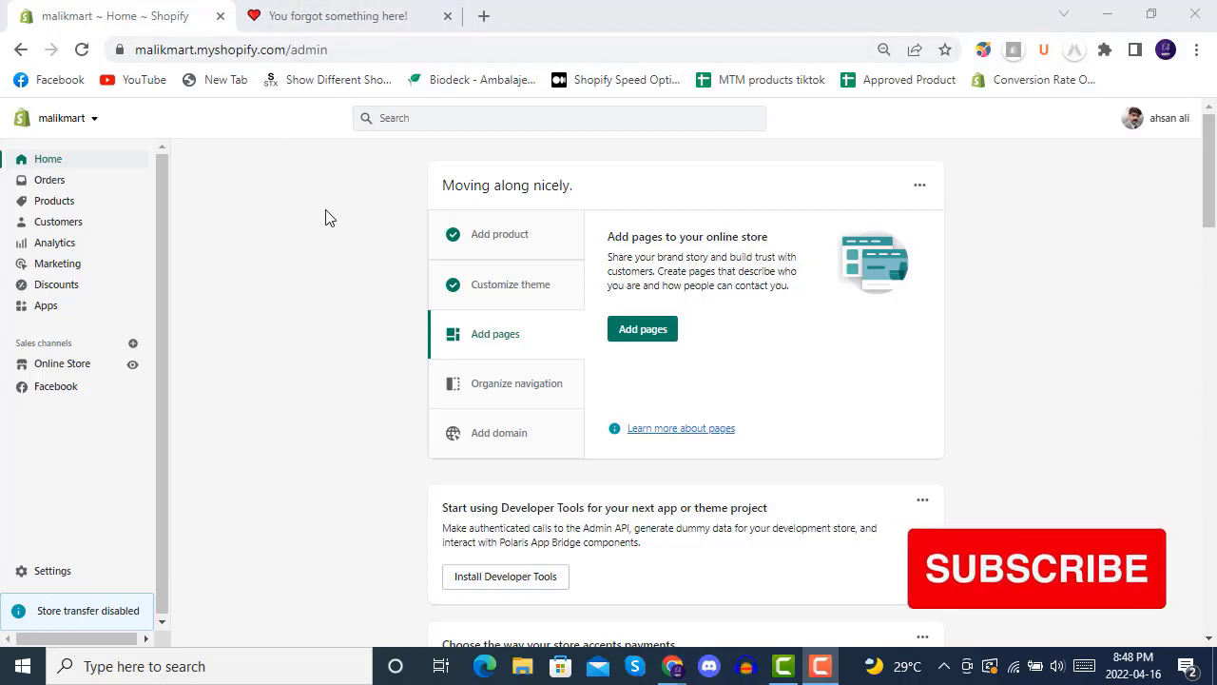
- Return to the Shopify admin and open the installed apps list
{"action": "left_click", "coordinate": [374, 13]}
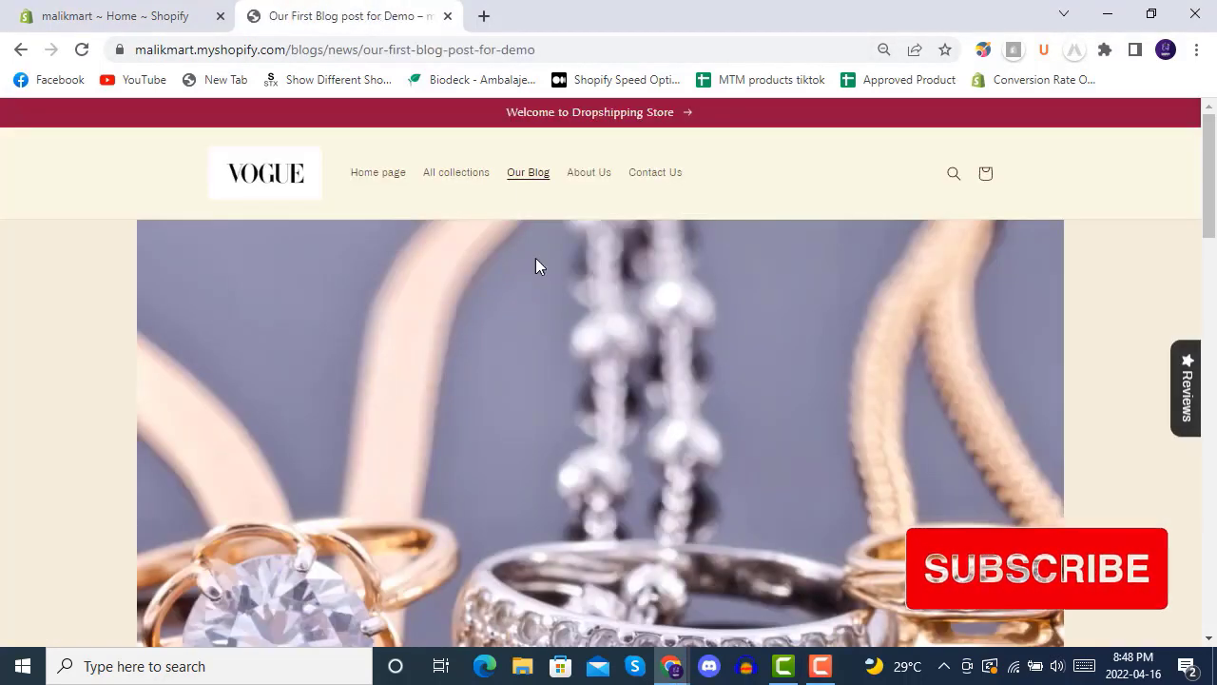
{"action": "left_click", "coordinate": [125, 13]}
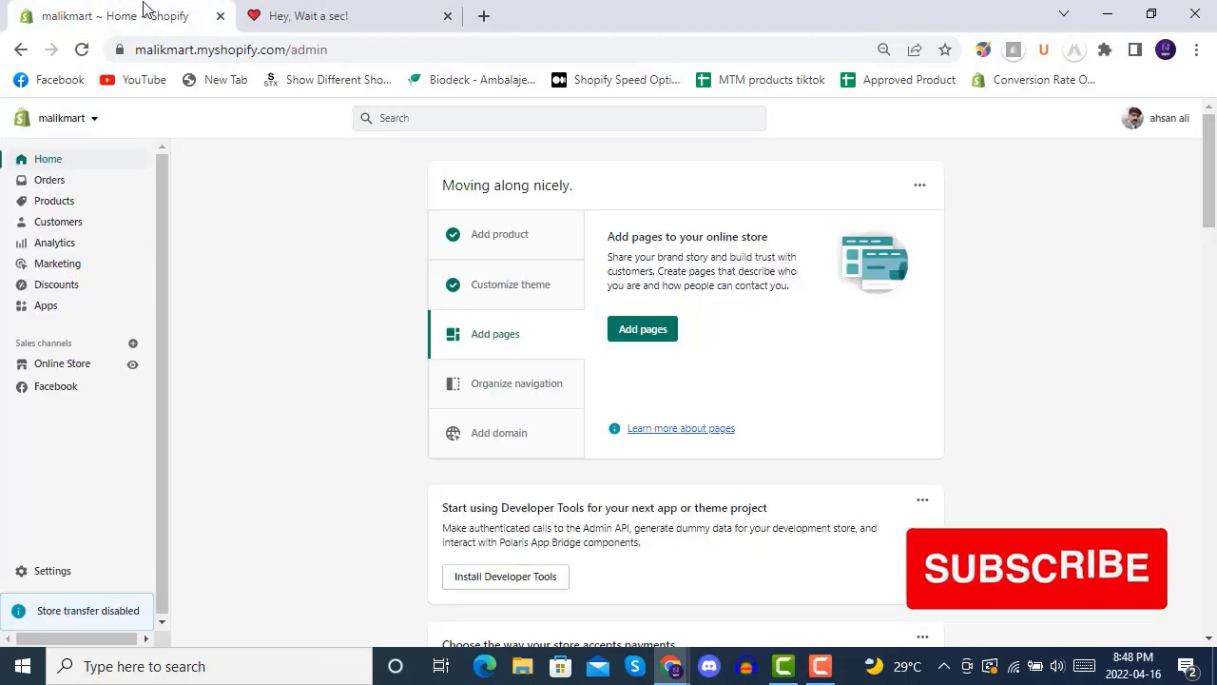
{"action": "left_click", "coordinate": [38, 311]}
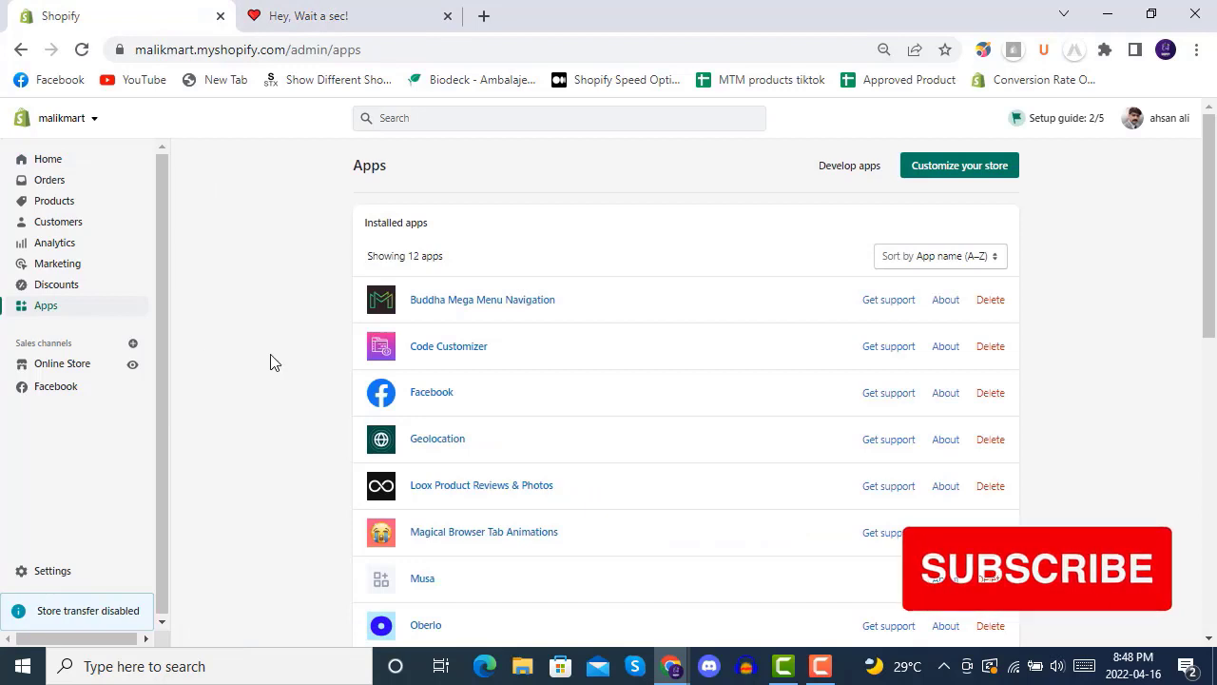
{"action": "scroll", "coordinate": [270, 361], "scroll_direction": "down", "scroll_amount": 1}
- Look over the Magical Browser Tab Animations settings page, then go back to the apps list
{"action": "left_click", "coordinate": [466, 445]}
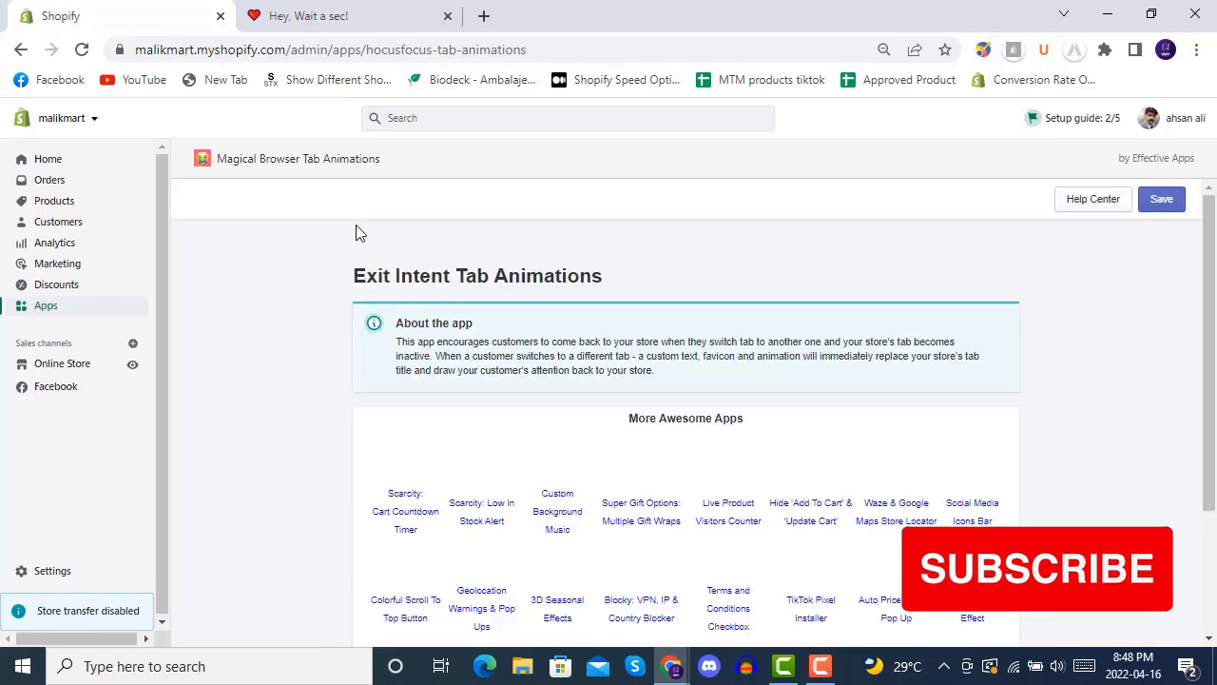
{"action": "scroll", "coordinate": [338, 357], "scroll_direction": "down", "scroll_amount": 2}
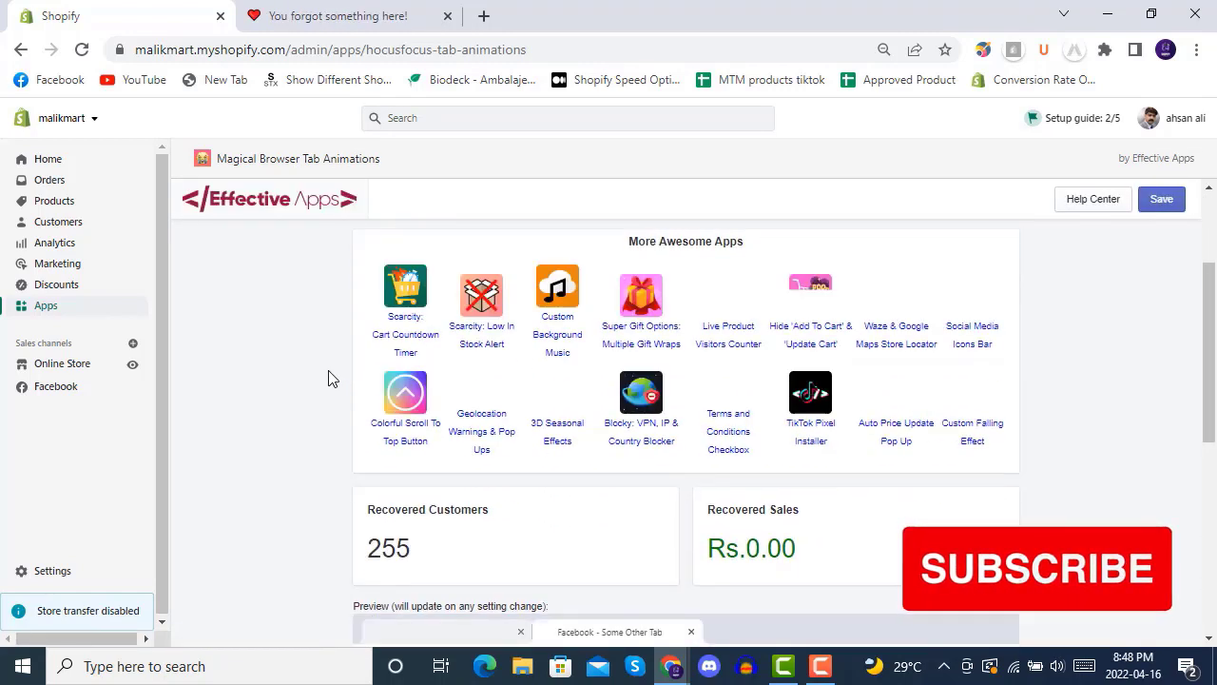
{"action": "scroll", "coordinate": [332, 385], "scroll_direction": "up", "scroll_amount": 2}
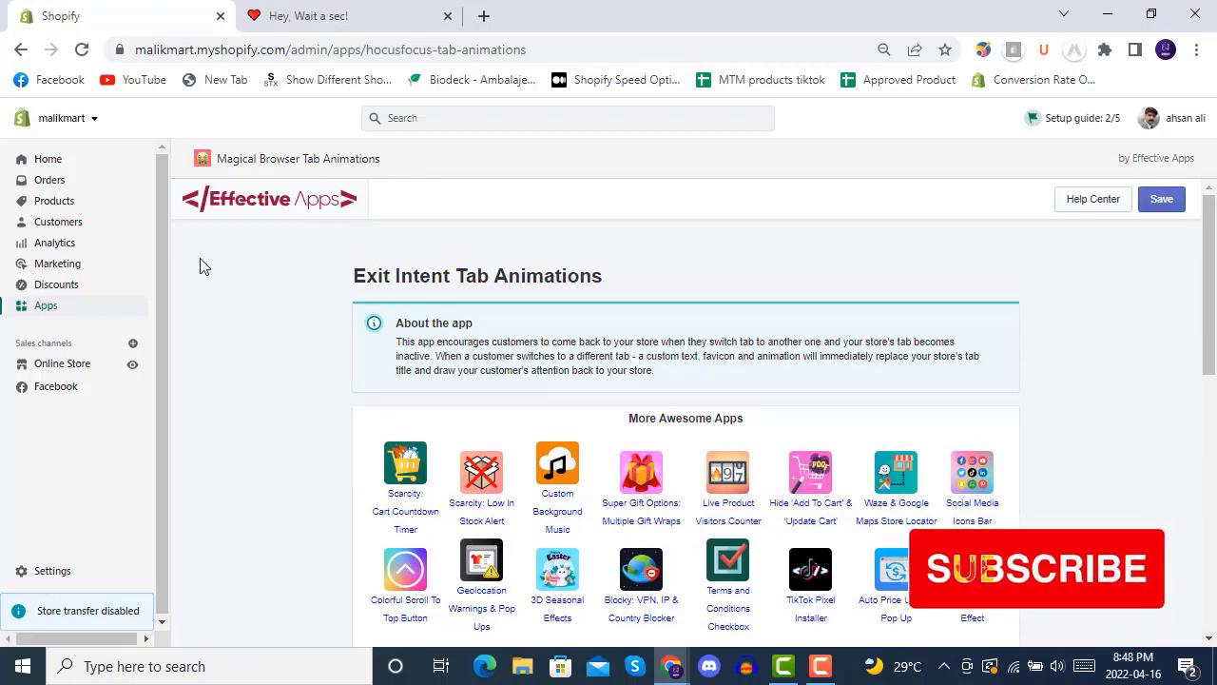
{"action": "left_click", "coordinate": [47, 305]}
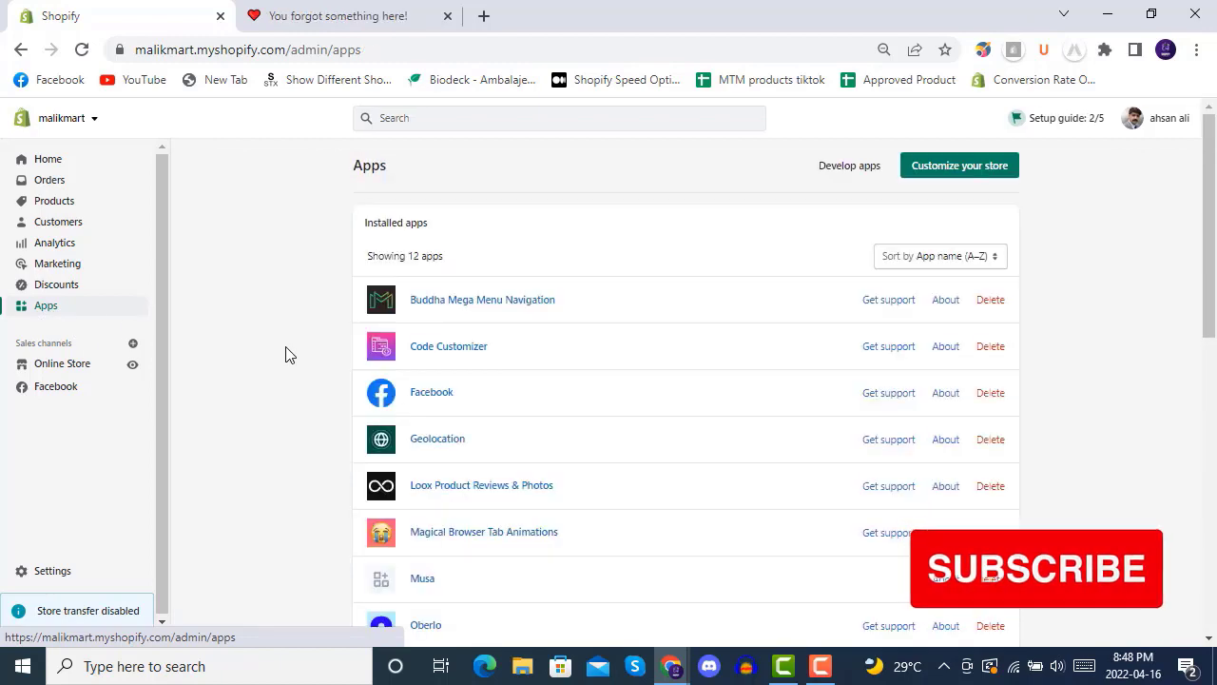
- Open Loox Product Reviews & Photos and browse its Import reviews instructions
{"action": "scroll", "coordinate": [289, 351], "scroll_direction": "down", "scroll_amount": 3}
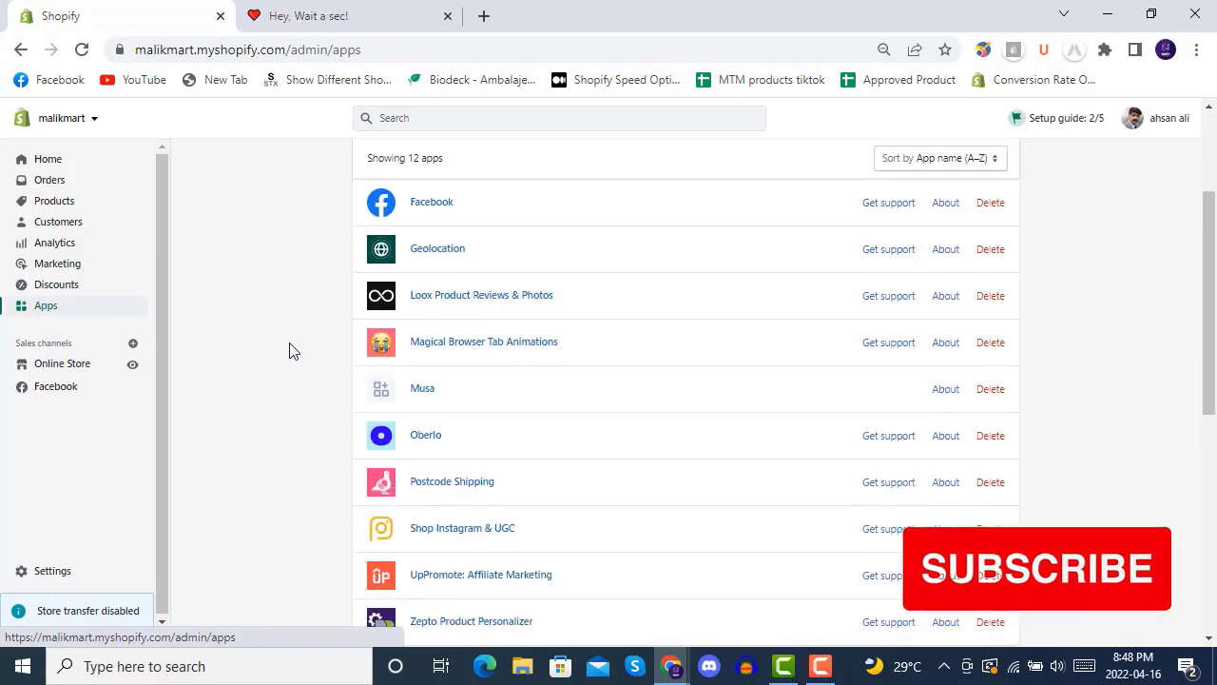
{"action": "left_click", "coordinate": [485, 297]}
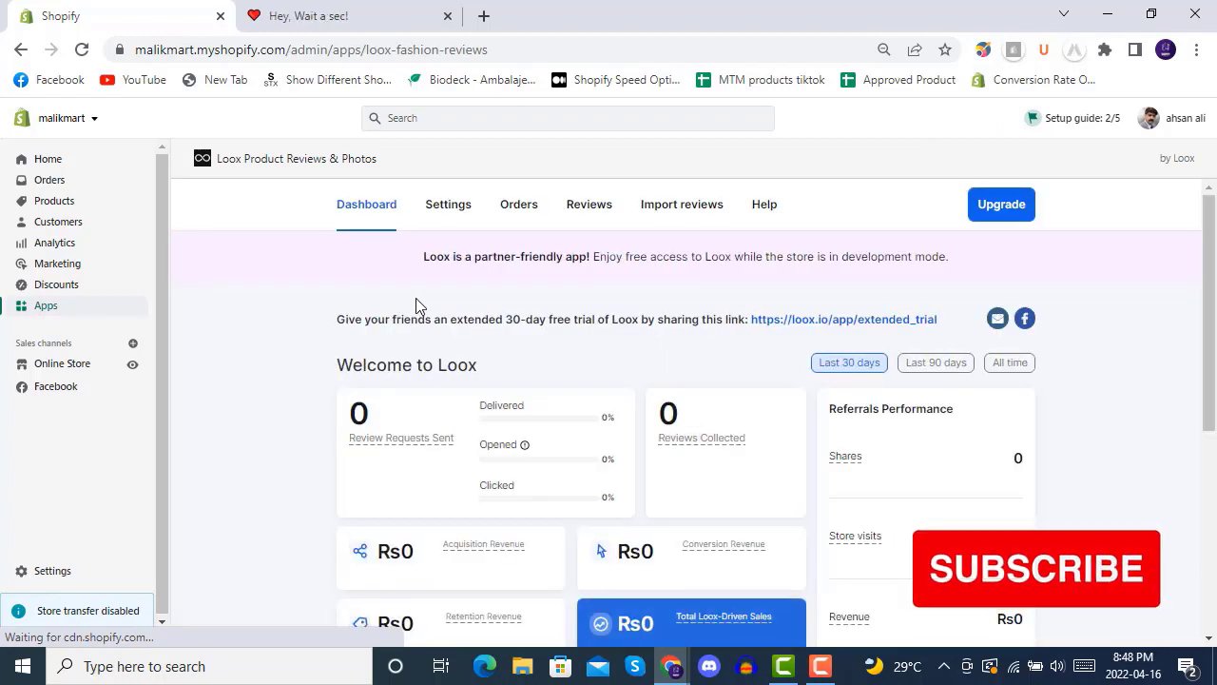
{"action": "scroll", "coordinate": [304, 355], "scroll_direction": "down", "scroll_amount": 1}
{"action": "scroll", "coordinate": [304, 355], "scroll_direction": "down", "scroll_amount": 3}
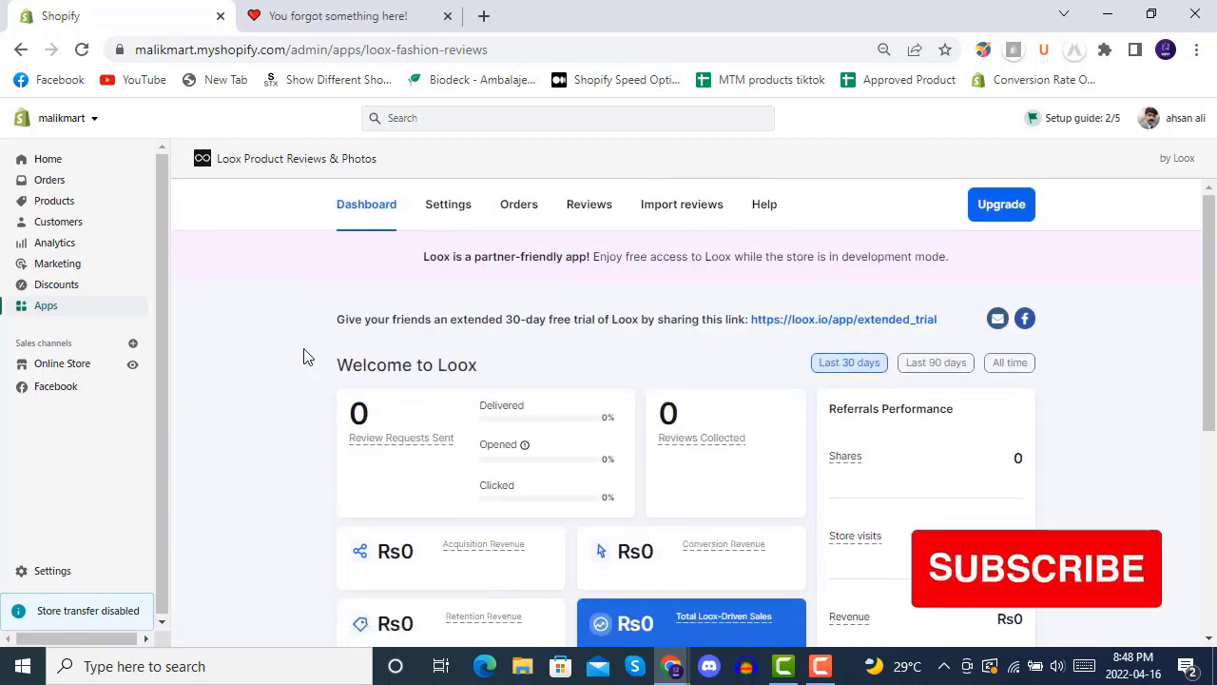
{"action": "scroll", "coordinate": [304, 355], "scroll_direction": "down", "scroll_amount": 4}
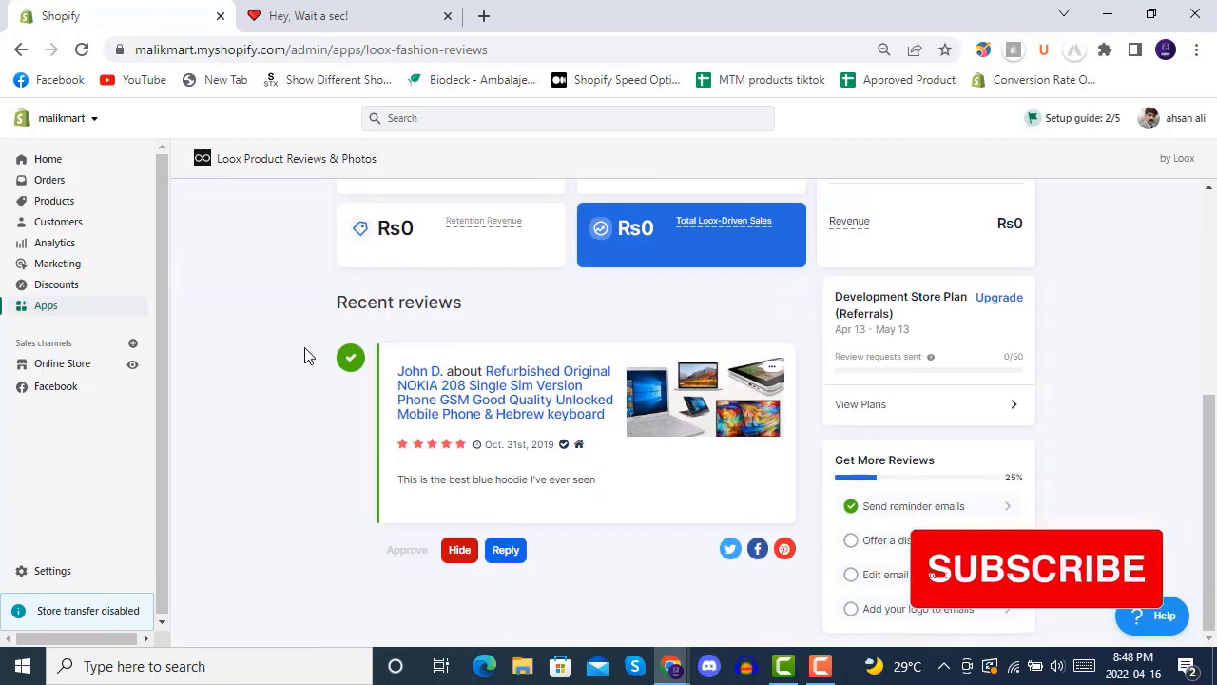
{"action": "scroll", "coordinate": [304, 356], "scroll_direction": "up", "scroll_amount": 4}
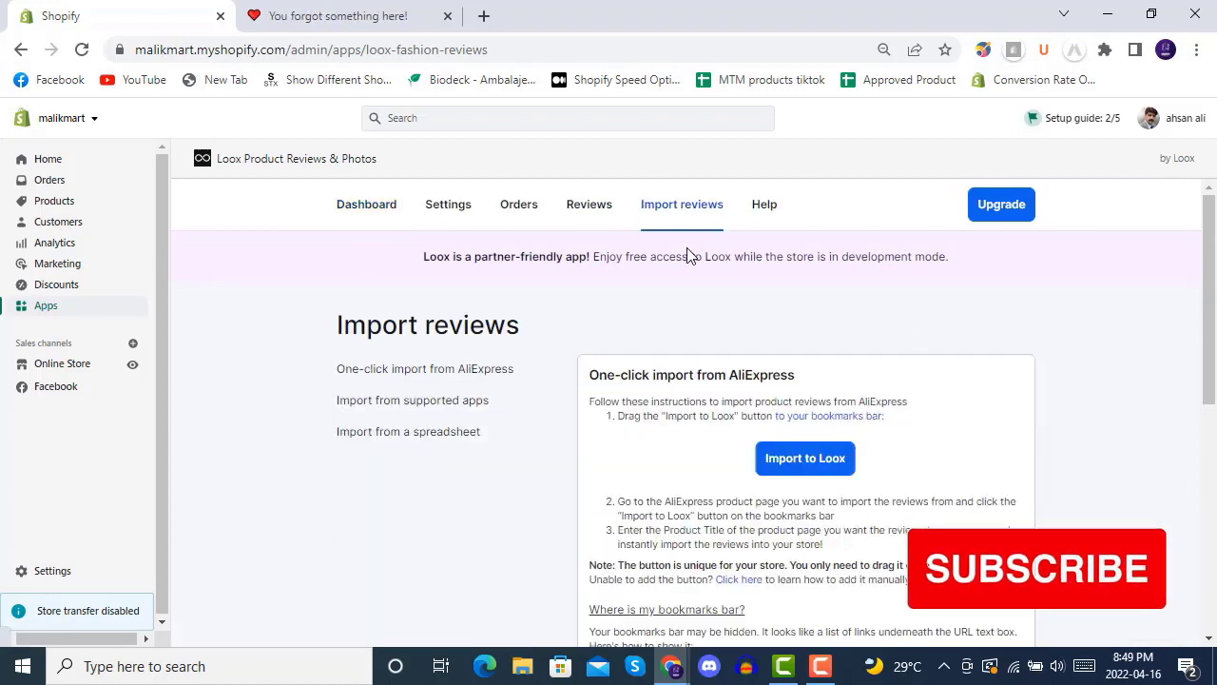
- Start Import to Loox, dismiss the drag popup, and reach the Loox Import File Template link
{"action": "scroll", "coordinate": [529, 415], "scroll_direction": "down", "scroll_amount": 4}
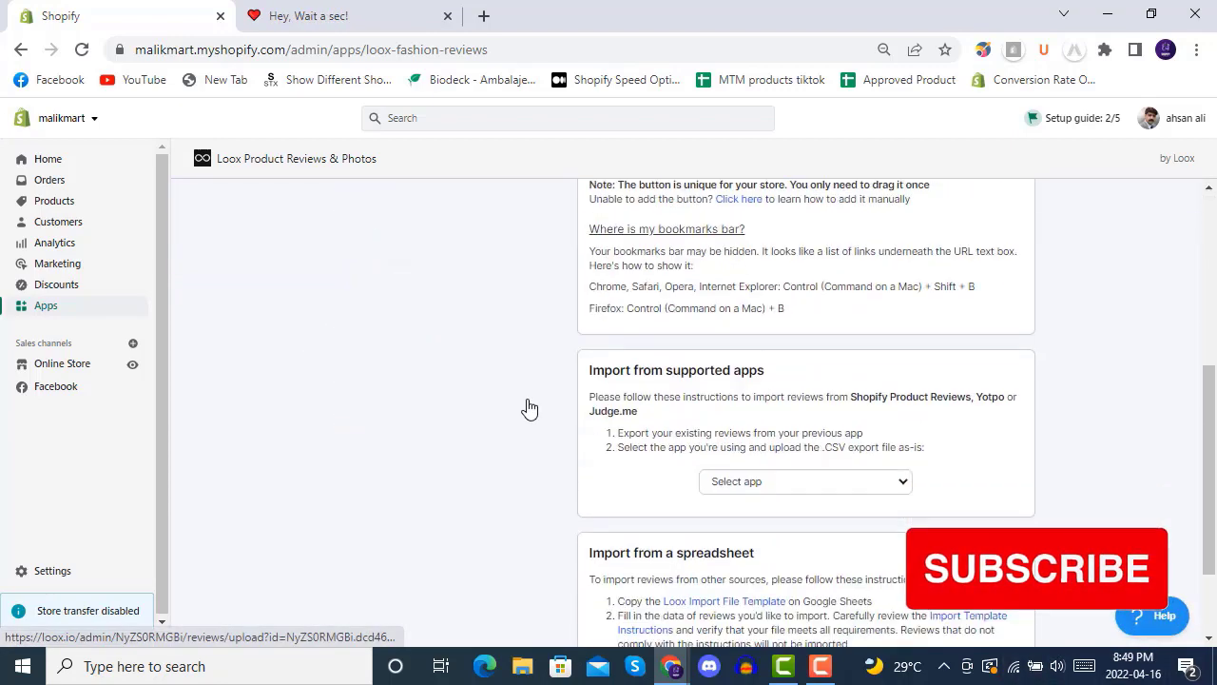
{"action": "scroll", "coordinate": [570, 400], "scroll_direction": "up", "scroll_amount": 4}
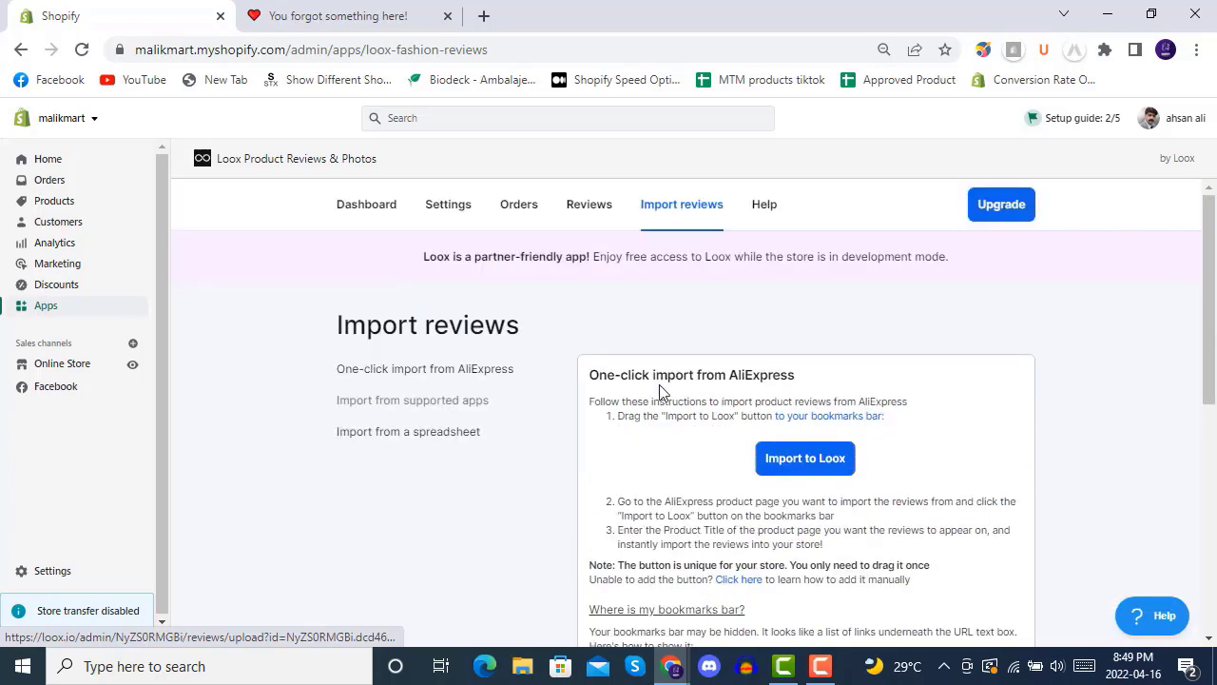
{"action": "left_click", "coordinate": [790, 457]}
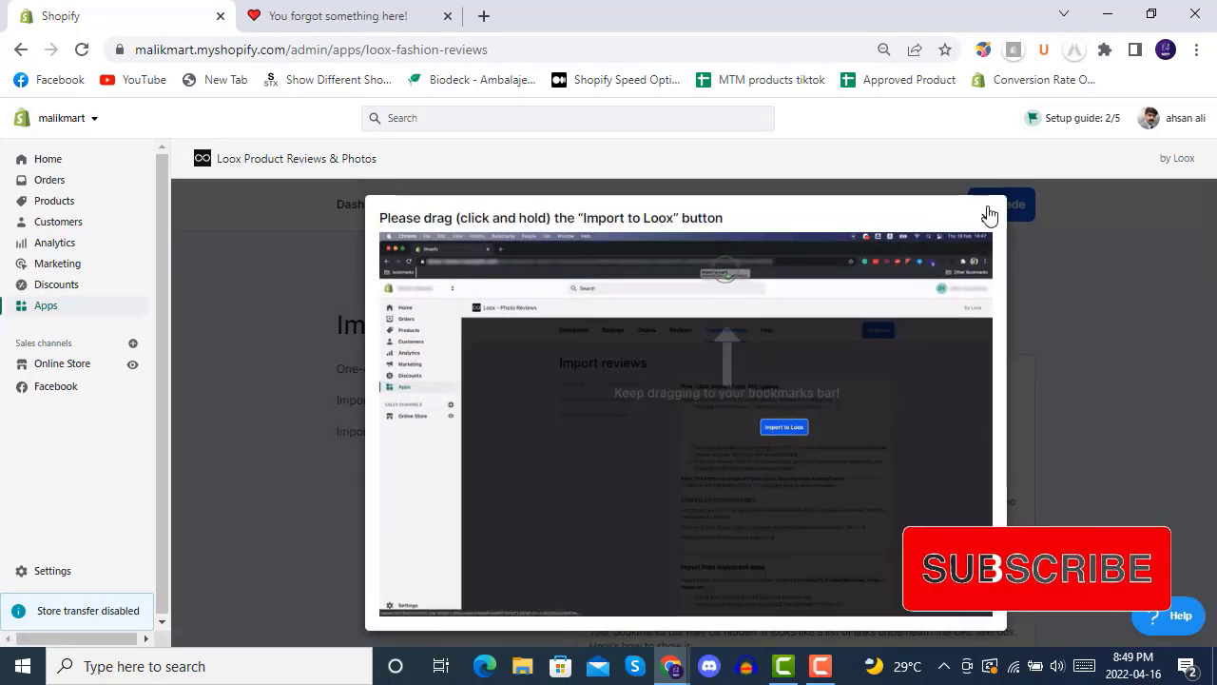
{"action": "left_click", "coordinate": [985, 217]}
{"action": "scroll", "coordinate": [970, 413], "scroll_direction": "down", "scroll_amount": 5}
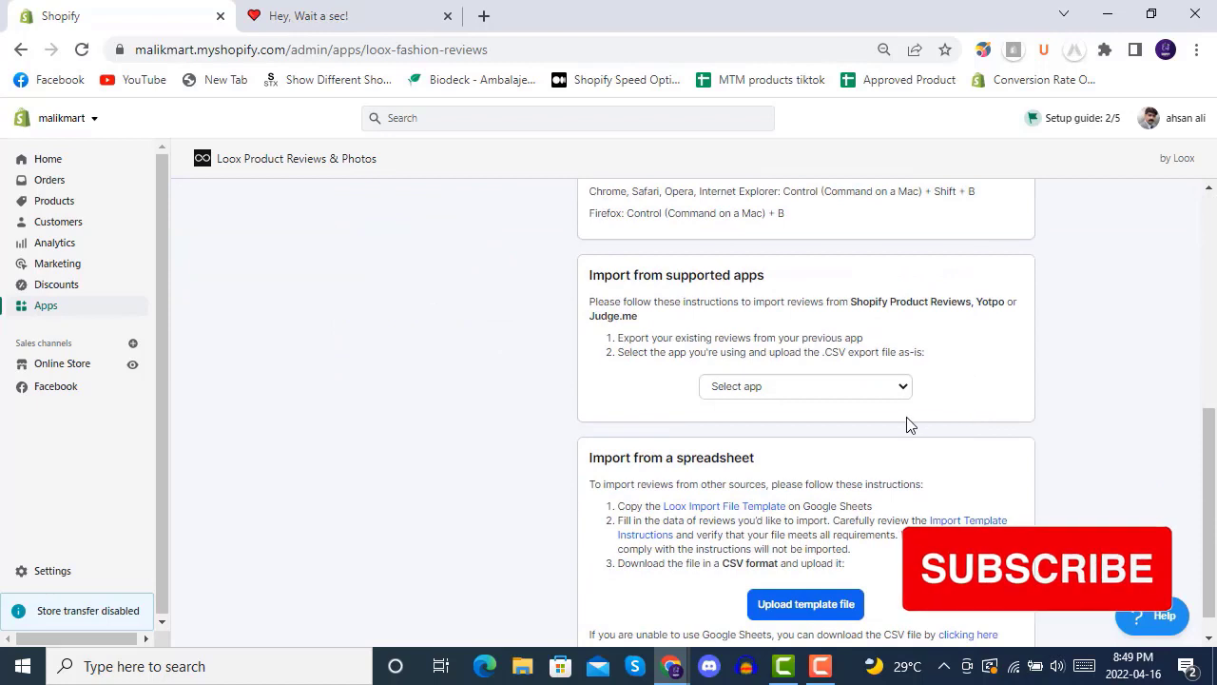
{"action": "scroll", "coordinate": [907, 427], "scroll_direction": "down", "scroll_amount": 1}
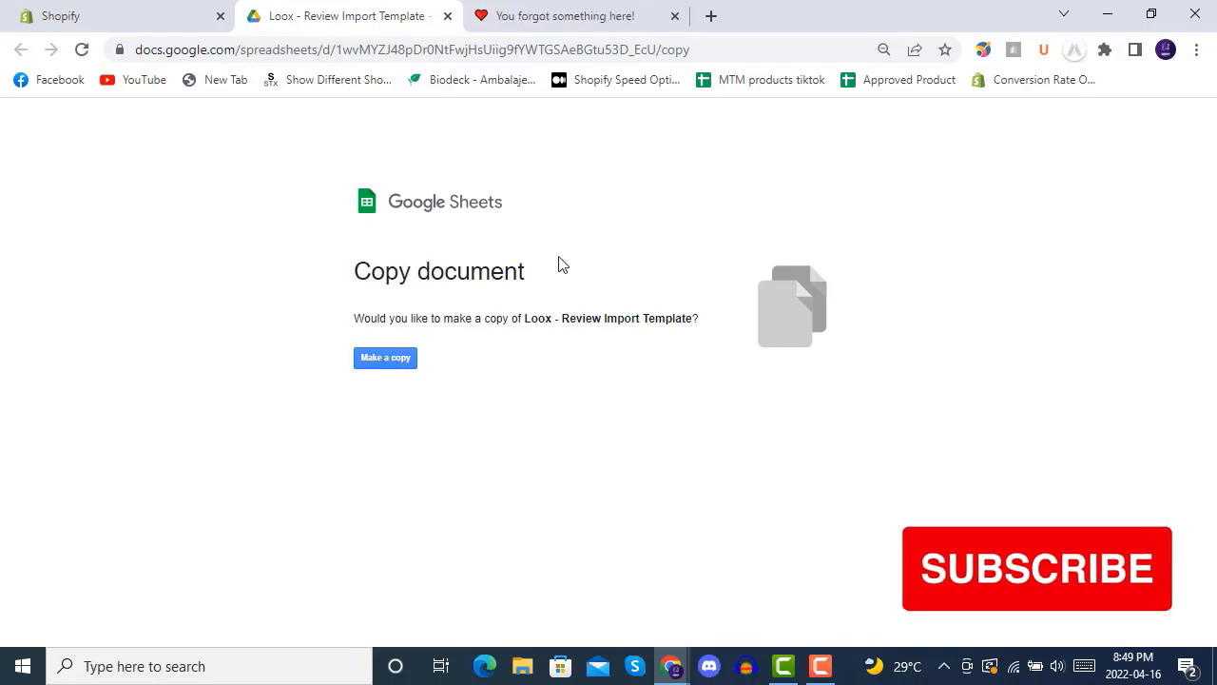
- Close the Sheets template and download loox_import_template.csv to the Desktop
{"action": "left_click", "coordinate": [448, 16]}
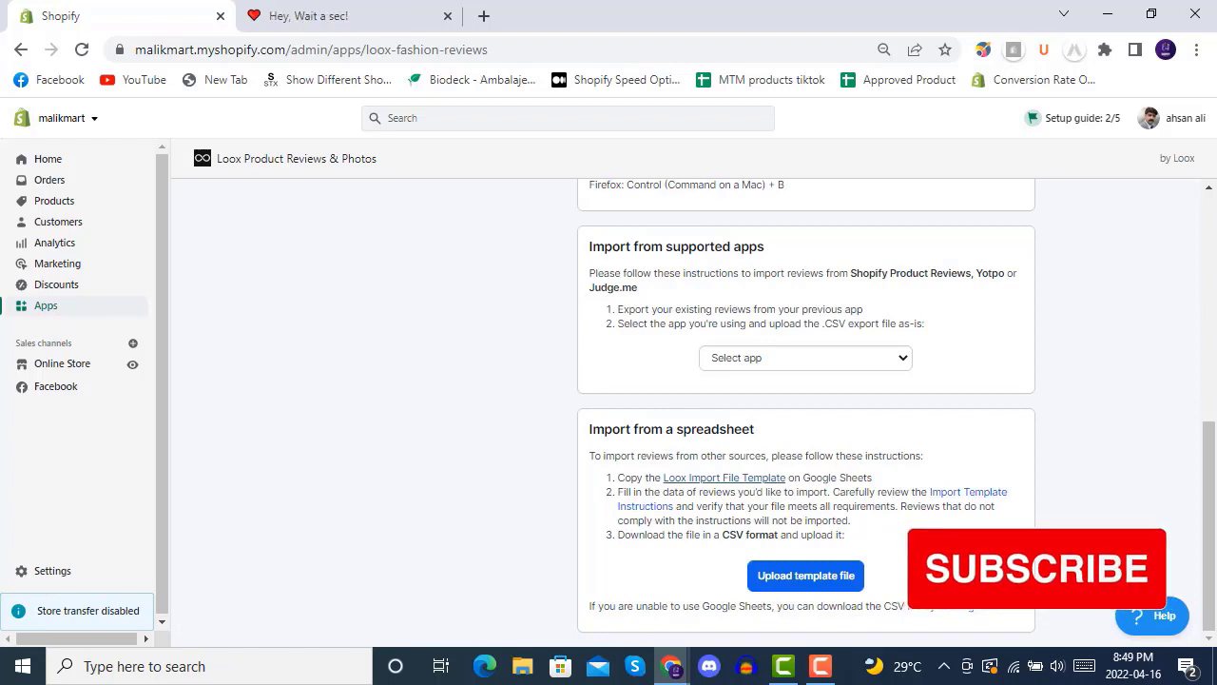
{"action": "left_click", "coordinate": [969, 614]}
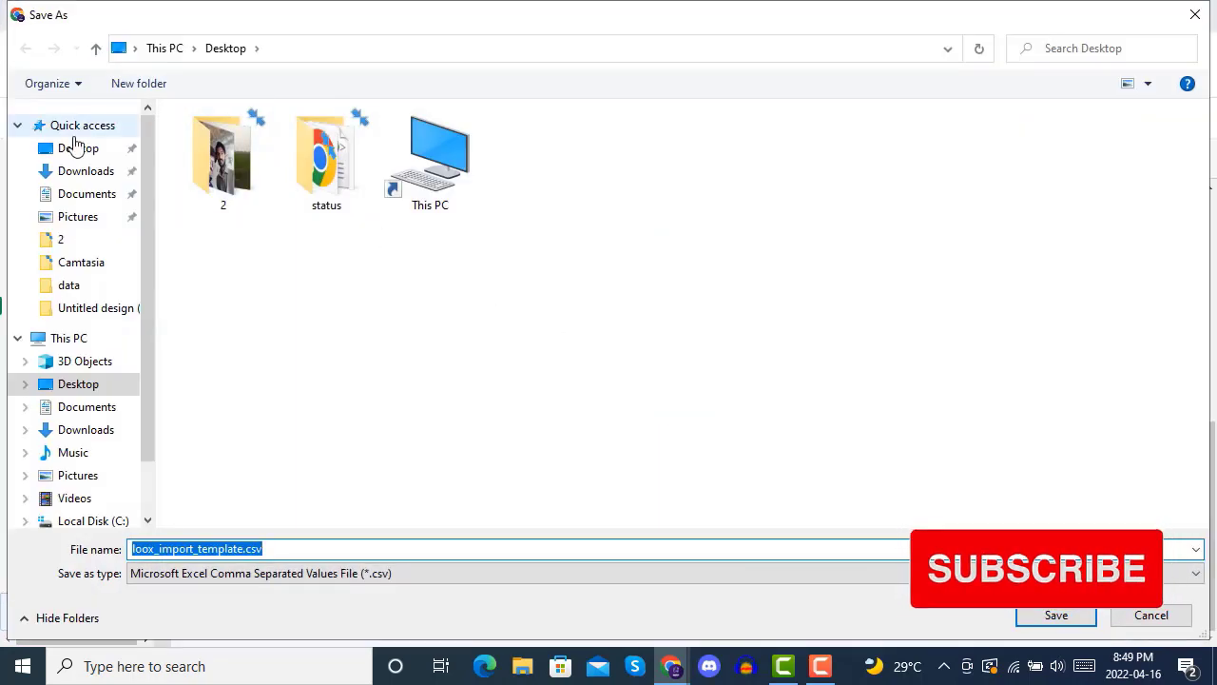
{"action": "left_click", "coordinate": [79, 150]}
{"action": "left_click", "coordinate": [1057, 616]}
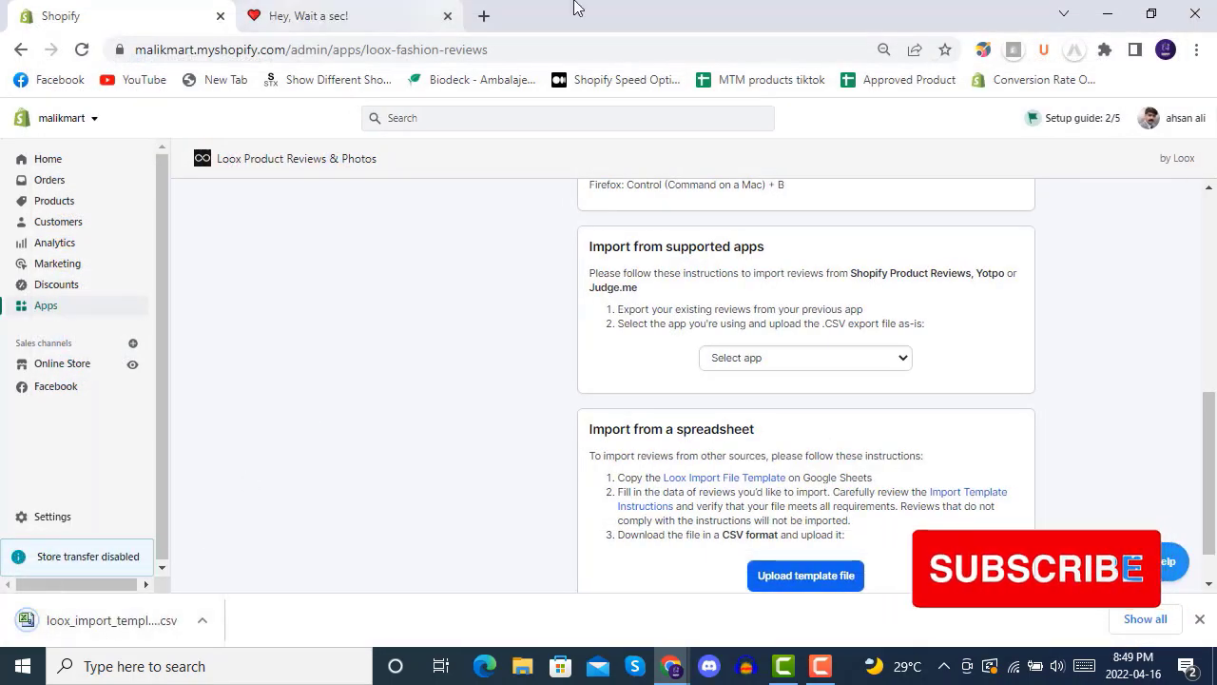
- Load aliexpress.com in a new browser tab
{"action": "left_click", "coordinate": [484, 16]}
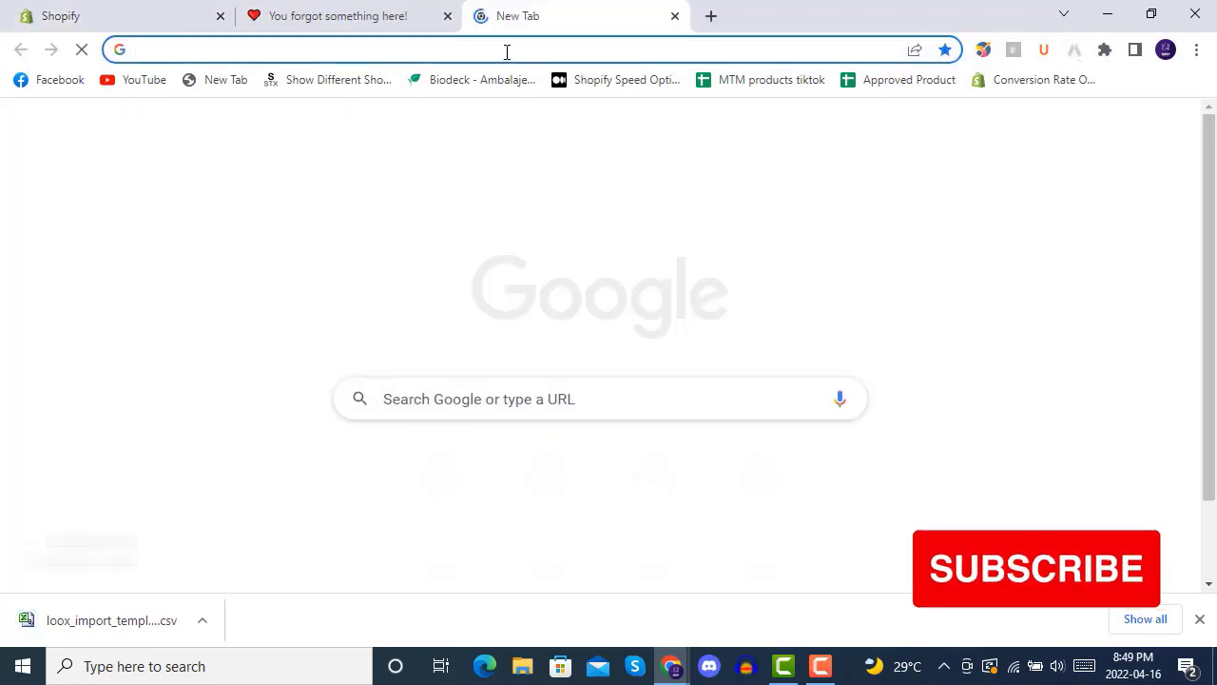
{"action": "left_click", "coordinate": [508, 50]}
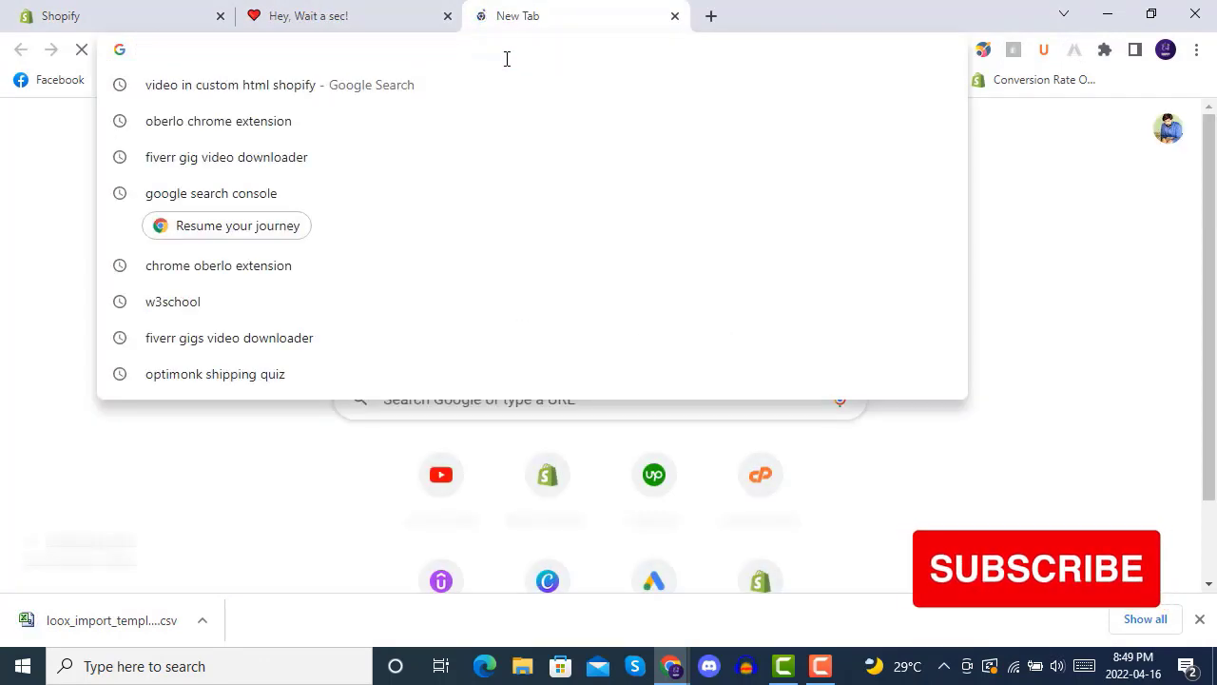
{"action": "type", "text": "ali"}
{"action": "key", "text": "Return"}
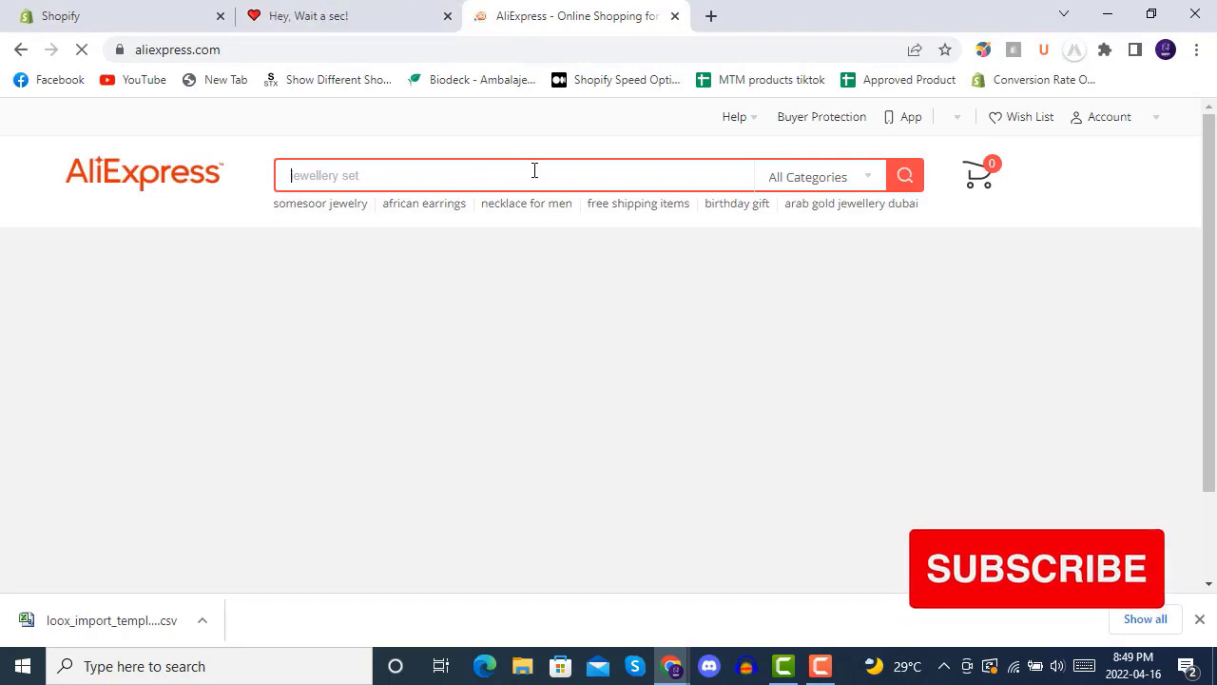
- Search AliExpress for 'jewellery chain'
{"action": "left_click", "coordinate": [534, 170]}
{"action": "type", "text": "jewe"}
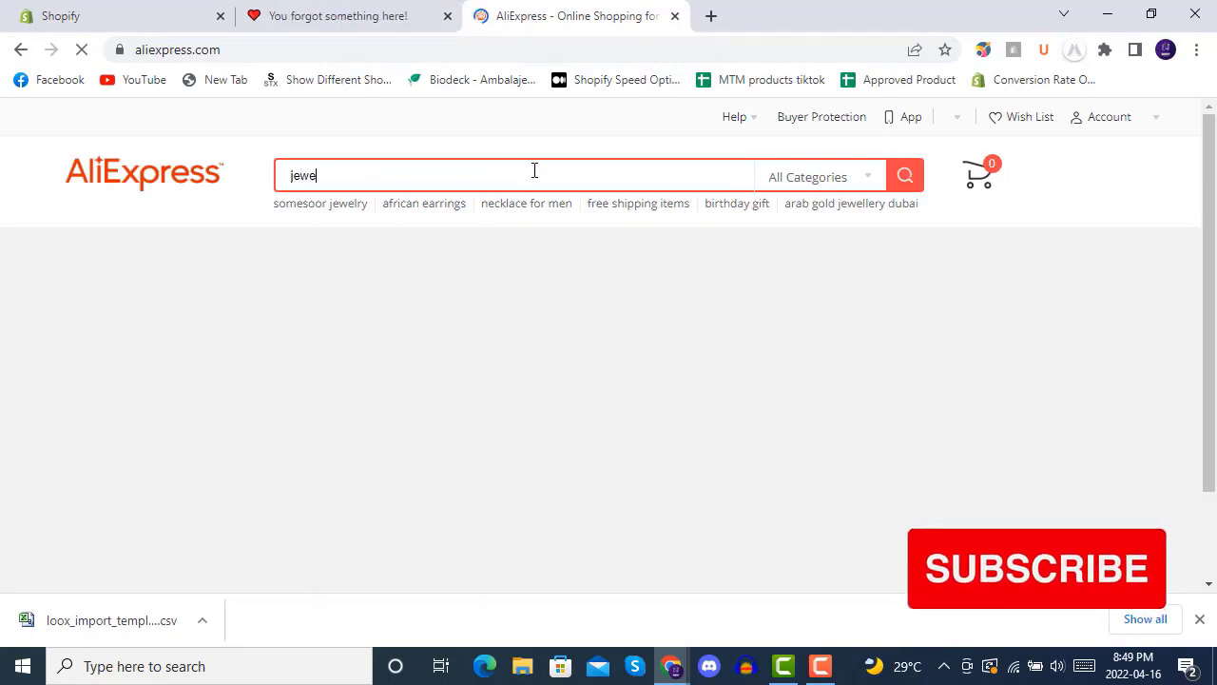
{"action": "type", "text": "llerset"}
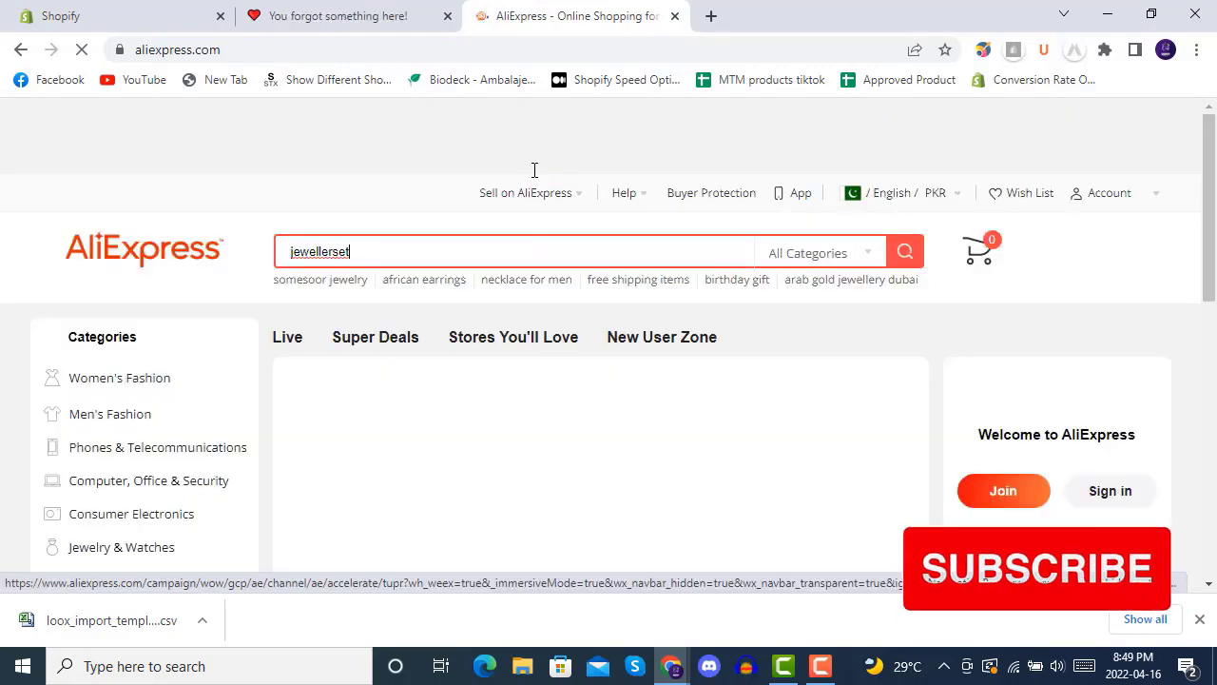
{"action": "key", "text": "BackSpace"}
{"action": "key", "text": "BackSpace"}
{"action": "key", "text": "BackSpace"}
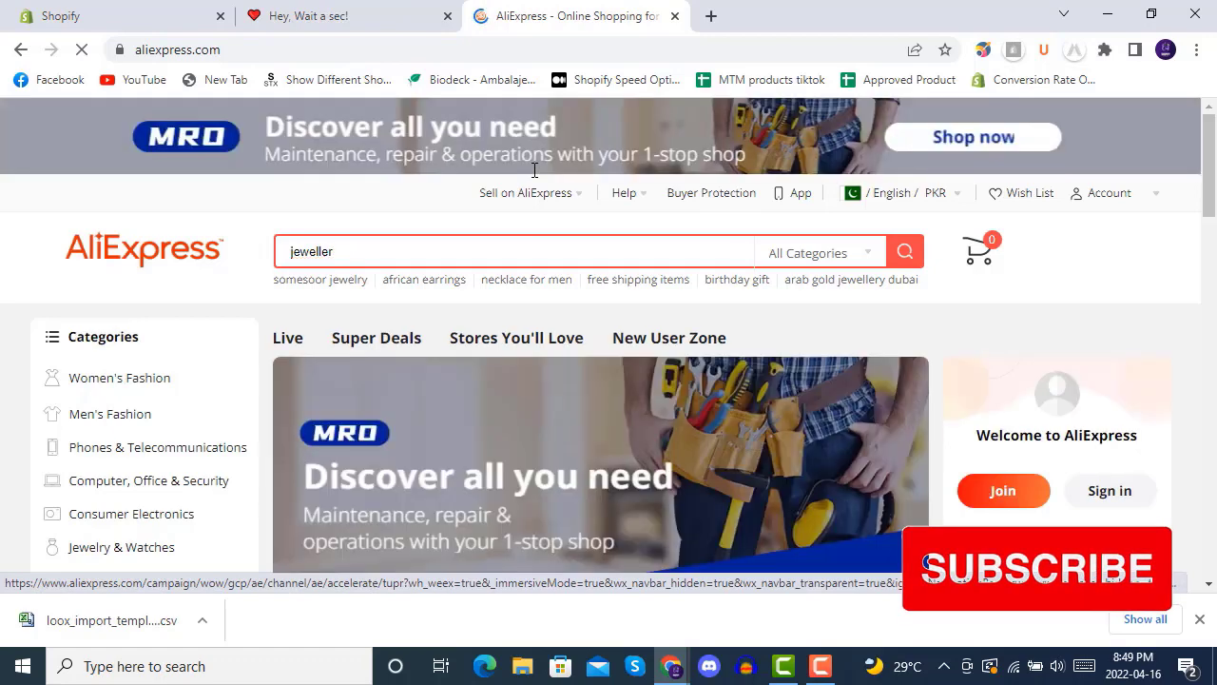
{"action": "type", "text": "y chain"}
{"action": "key", "text": "Return"}
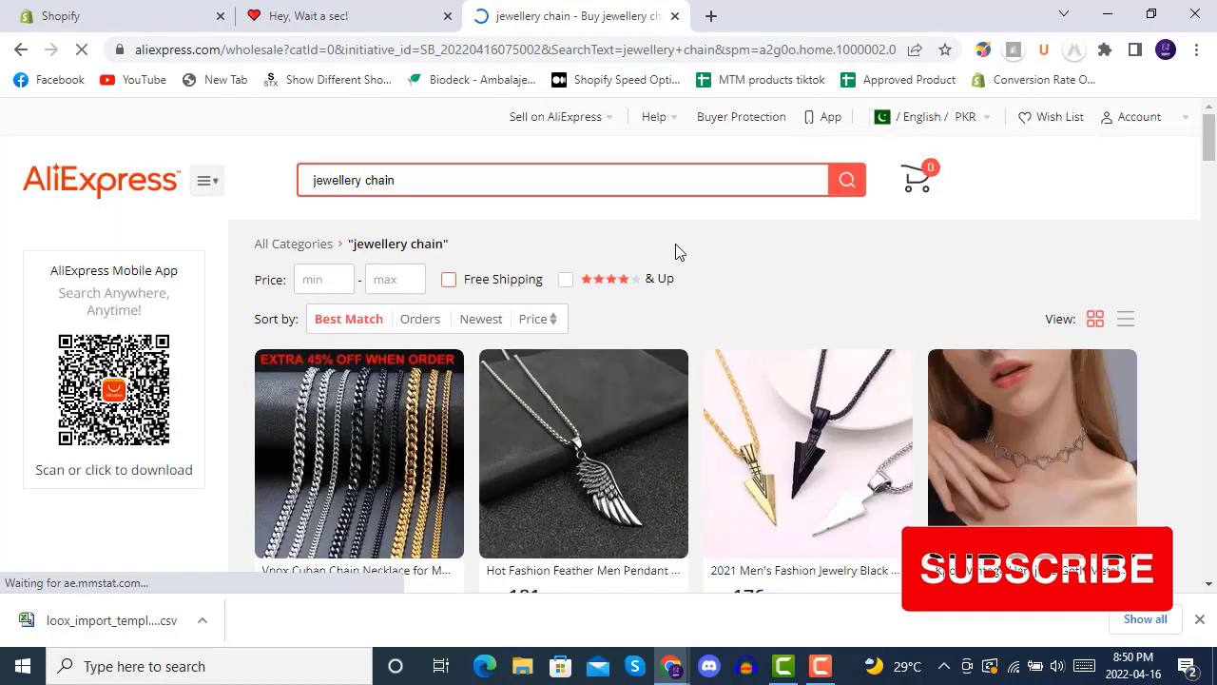
- Open the downloaded loox_import_template.csv in Excel from the download bar
{"action": "scroll", "coordinate": [676, 252], "scroll_direction": "down", "scroll_amount": 1}
{"action": "scroll", "coordinate": [671, 250], "scroll_direction": "down", "scroll_amount": 3}
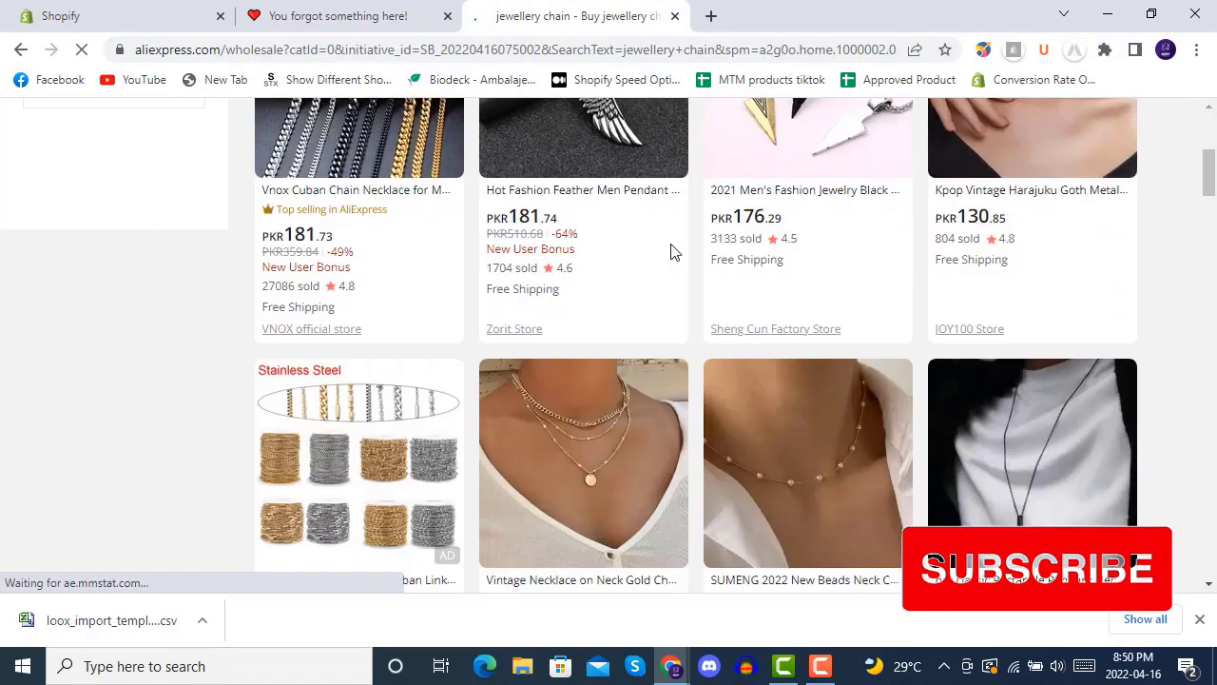
{"action": "scroll", "coordinate": [670, 250], "scroll_direction": "up", "scroll_amount": 3}
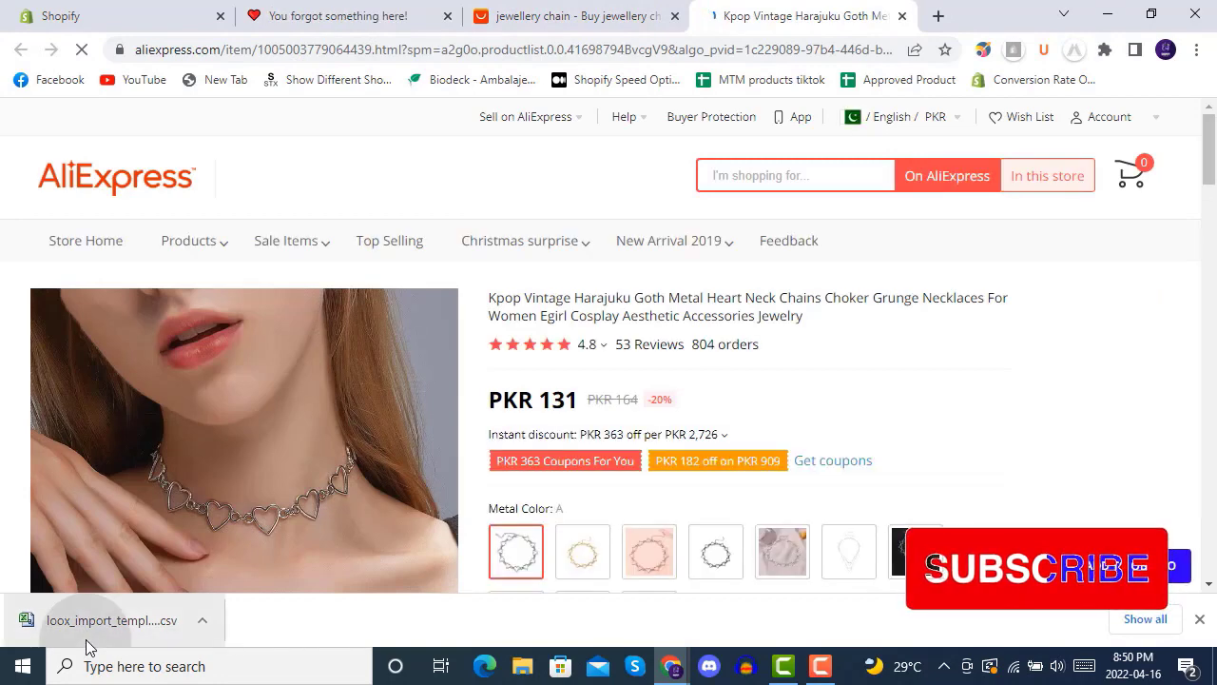
{"action": "left_click", "coordinate": [143, 616]}
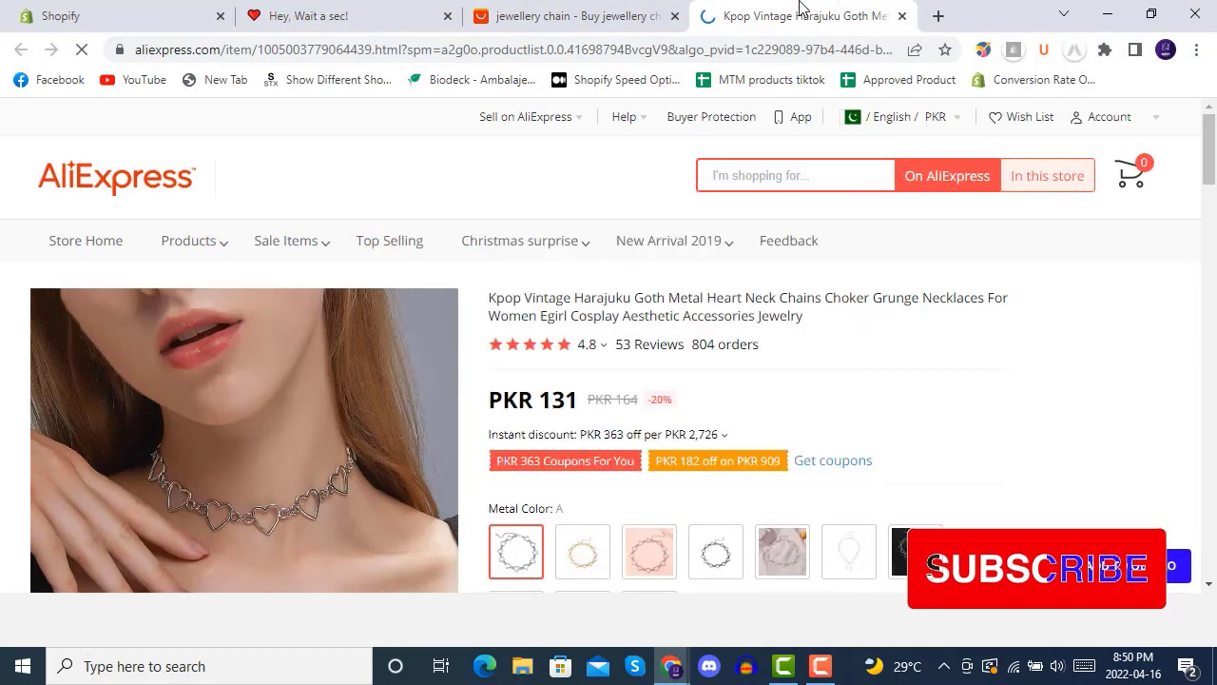
{"action": "scroll", "coordinate": [623, 413], "scroll_direction": "down", "scroll_amount": 5}
{"action": "scroll", "coordinate": [623, 408], "scroll_direction": "down", "scroll_amount": 5}
{"action": "scroll", "coordinate": [624, 400], "scroll_direction": "down", "scroll_amount": 3}
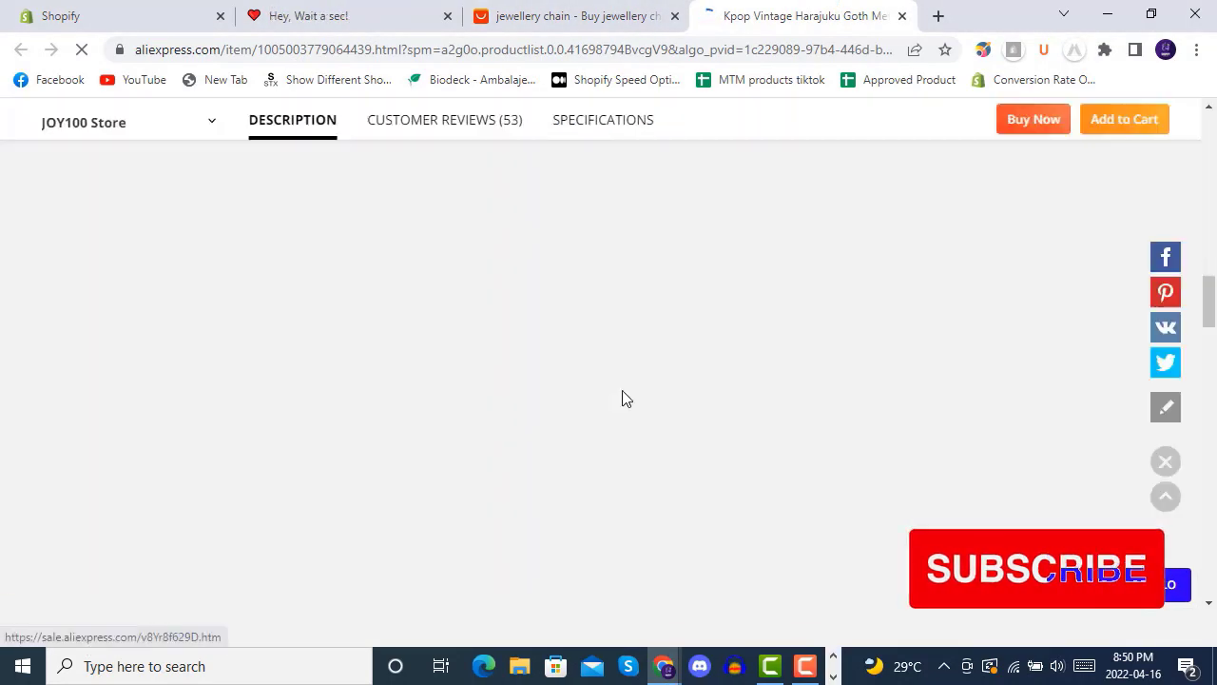
{"action": "scroll", "coordinate": [624, 397], "scroll_direction": "down", "scroll_amount": 3}
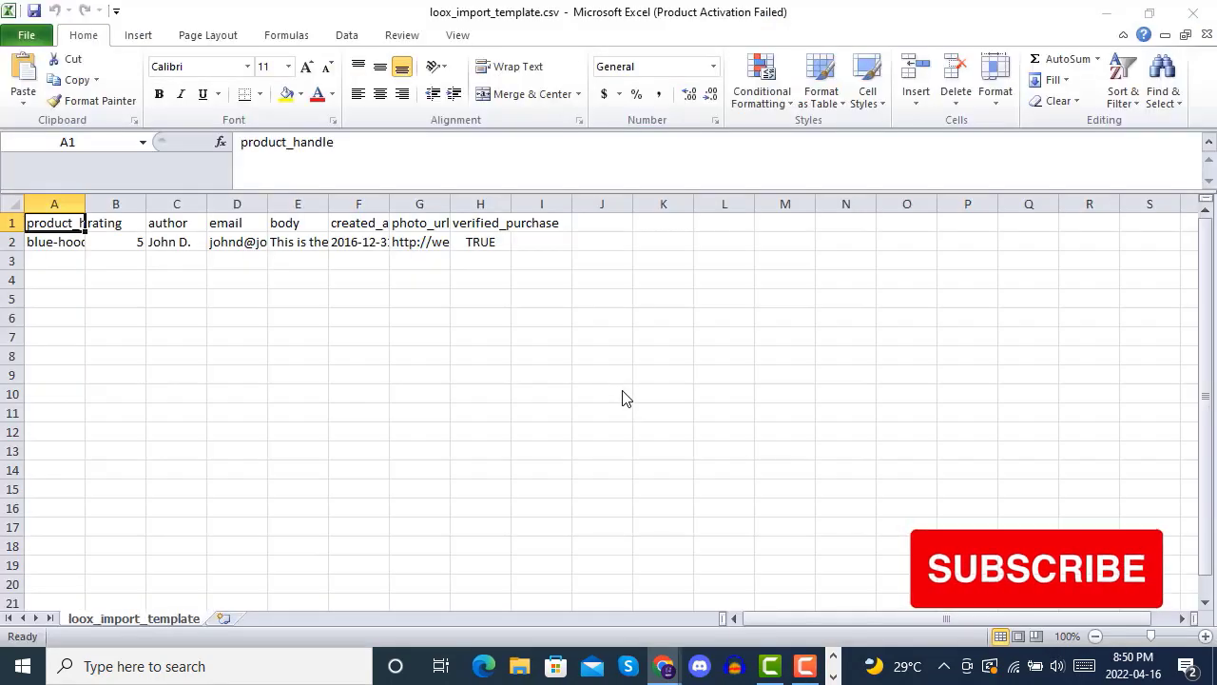
- Minimize Excel and scroll to the heart choker's customer reviews
{"action": "left_click", "coordinate": [1106, 13]}
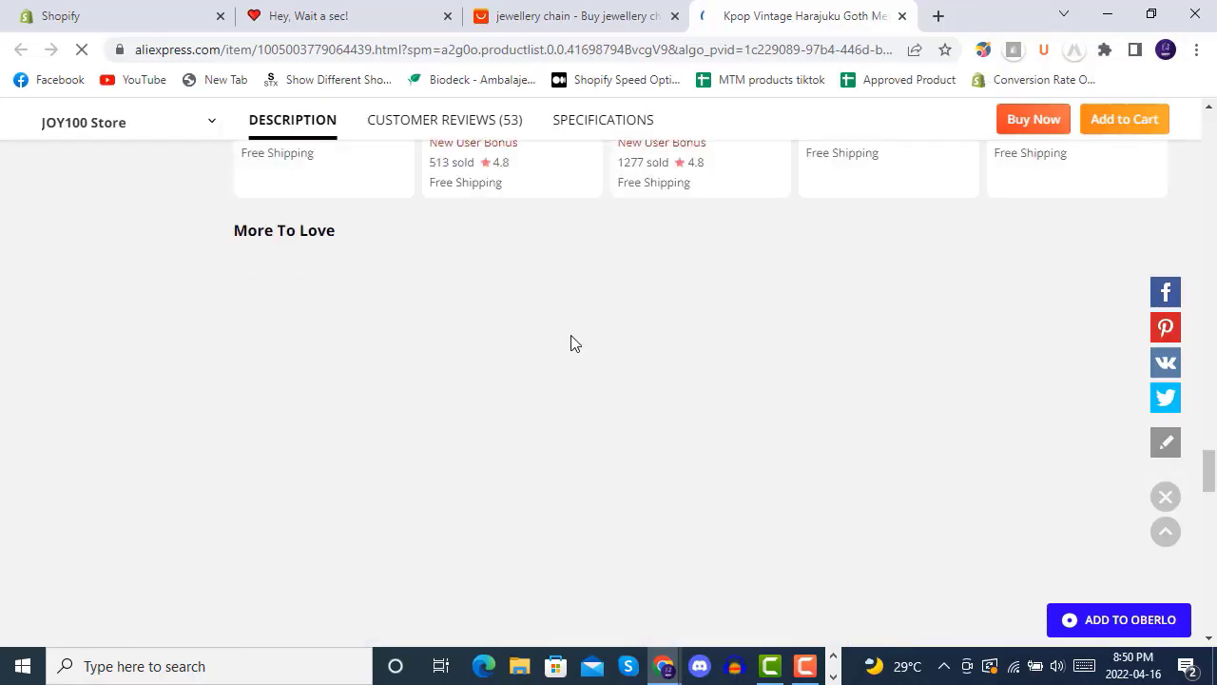
{"action": "scroll", "coordinate": [559, 352], "scroll_direction": "down", "scroll_amount": 5}
{"action": "scroll", "coordinate": [559, 352], "scroll_direction": "down", "scroll_amount": 6}
{"action": "scroll", "coordinate": [559, 352], "scroll_direction": "down", "scroll_amount": 3}
{"action": "scroll", "coordinate": [559, 352], "scroll_direction": "up", "scroll_amount": 7}
{"action": "scroll", "coordinate": [559, 351], "scroll_direction": "up", "scroll_amount": 4}
{"action": "scroll", "coordinate": [559, 352], "scroll_direction": "up", "scroll_amount": 5}
{"action": "scroll", "coordinate": [559, 352], "scroll_direction": "up", "scroll_amount": 5}
{"action": "scroll", "coordinate": [559, 352], "scroll_direction": "up", "scroll_amount": 2}
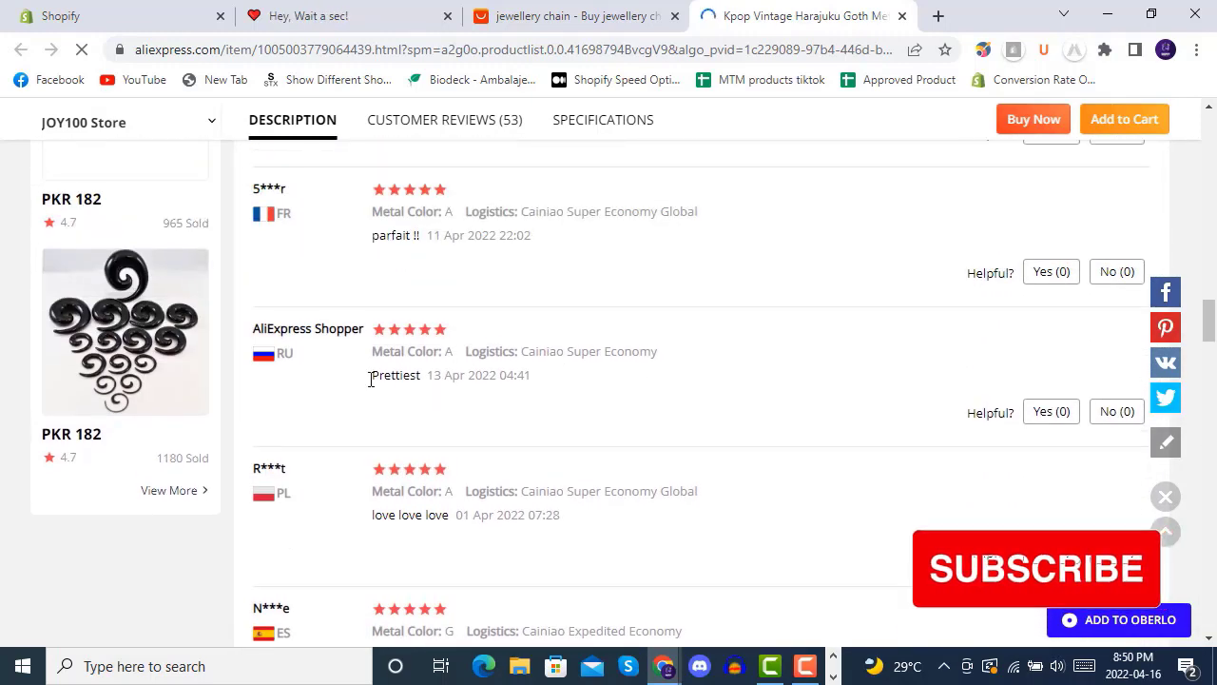
- Copy the five-star review word 'Prettiest' and go to the store's blog post tab
{"action": "left_click_drag", "start_coordinate": [372, 383], "coordinate": [424, 373]}
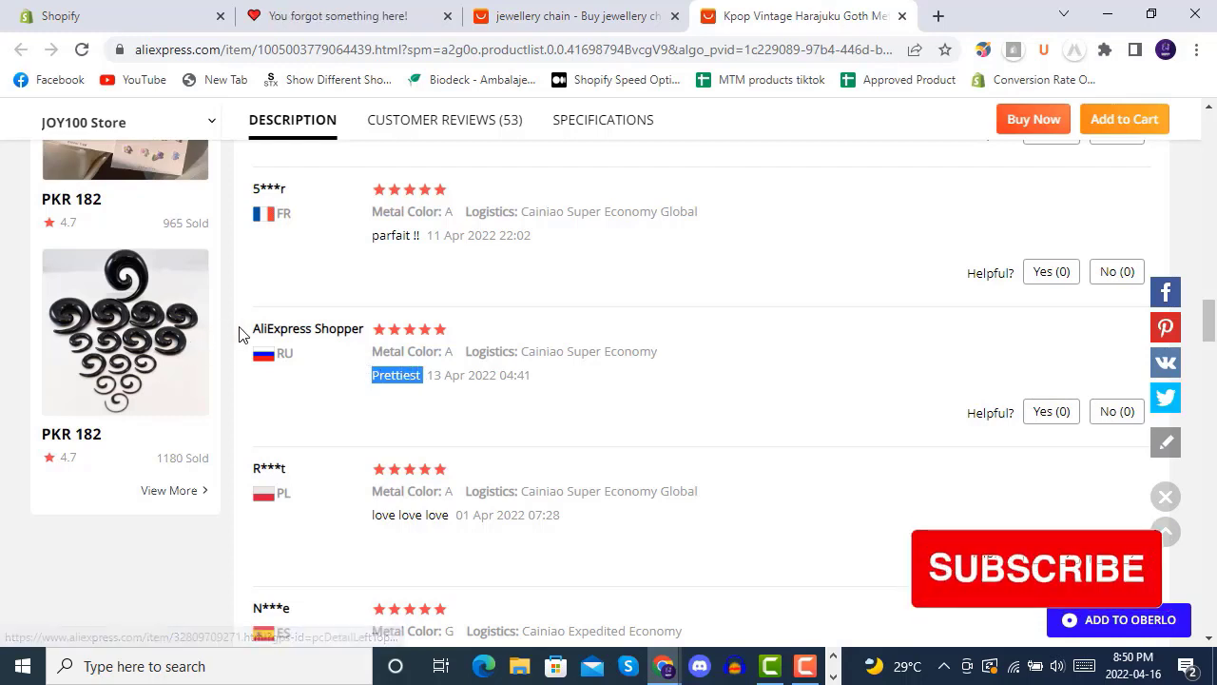
{"action": "left_click_drag", "start_coordinate": [367, 352], "coordinate": [430, 352]}
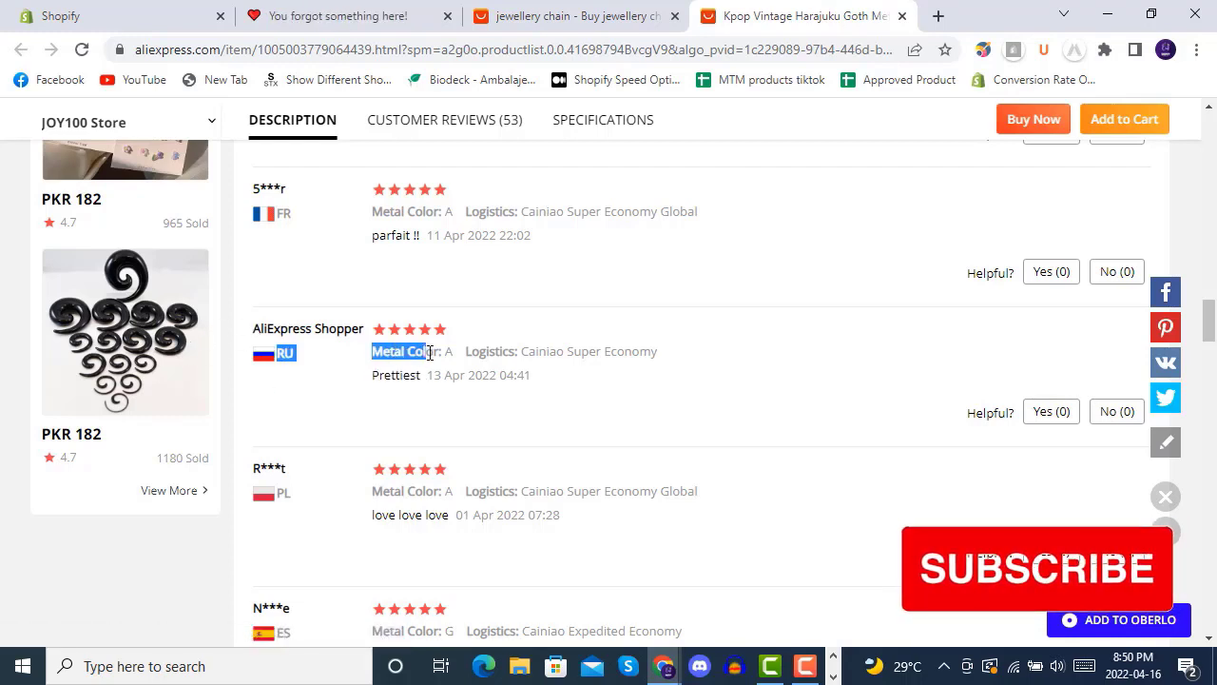
{"action": "left_click", "coordinate": [652, 441]}
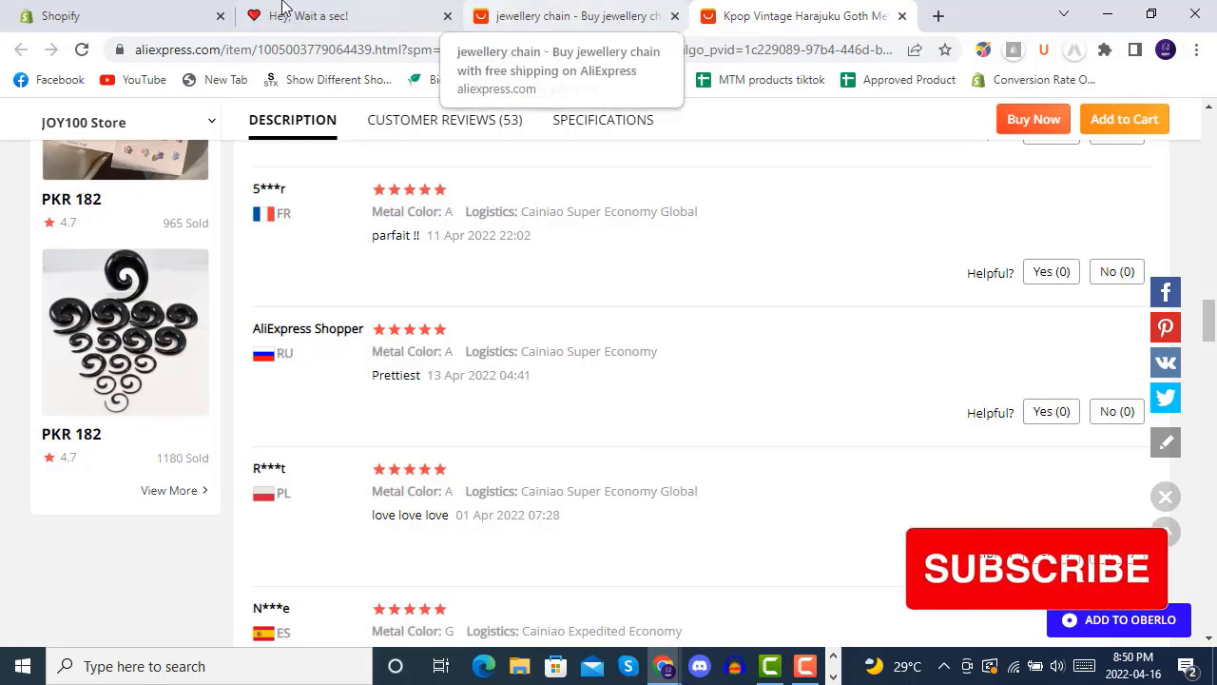
{"action": "left_click", "coordinate": [323, 13]}
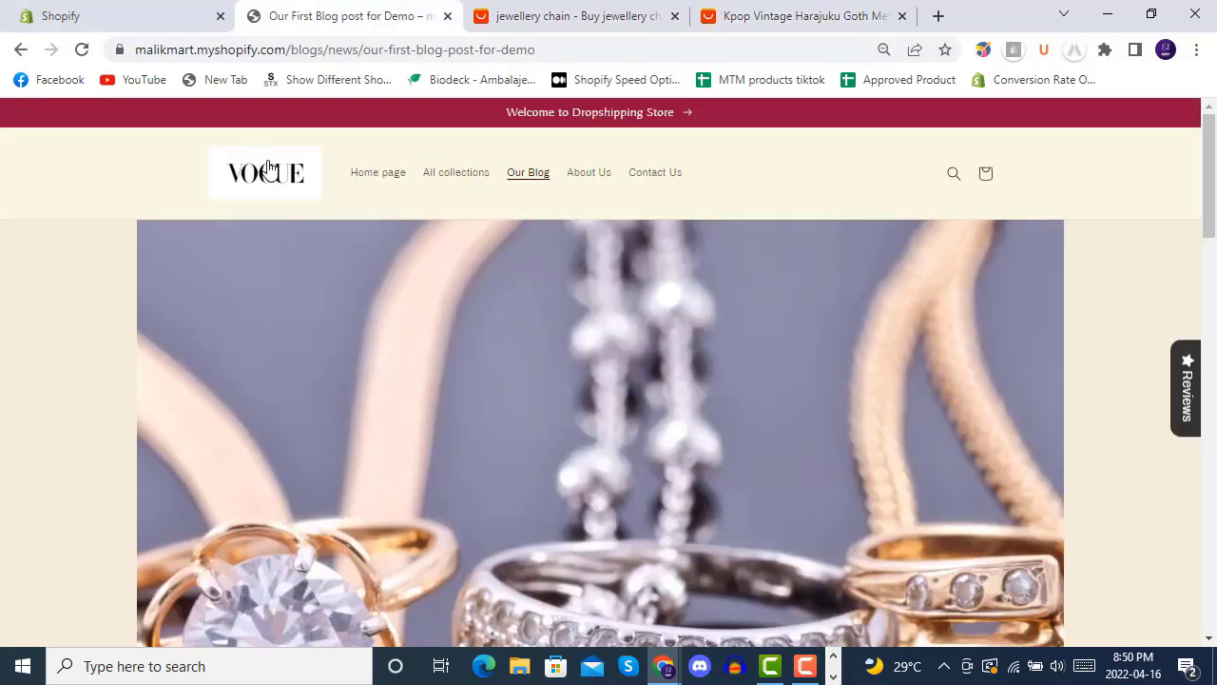
- Open the Vintage Necklace on Neck Gold Chain product via All collections > Jewellery chain
{"action": "left_click", "coordinate": [469, 177]}
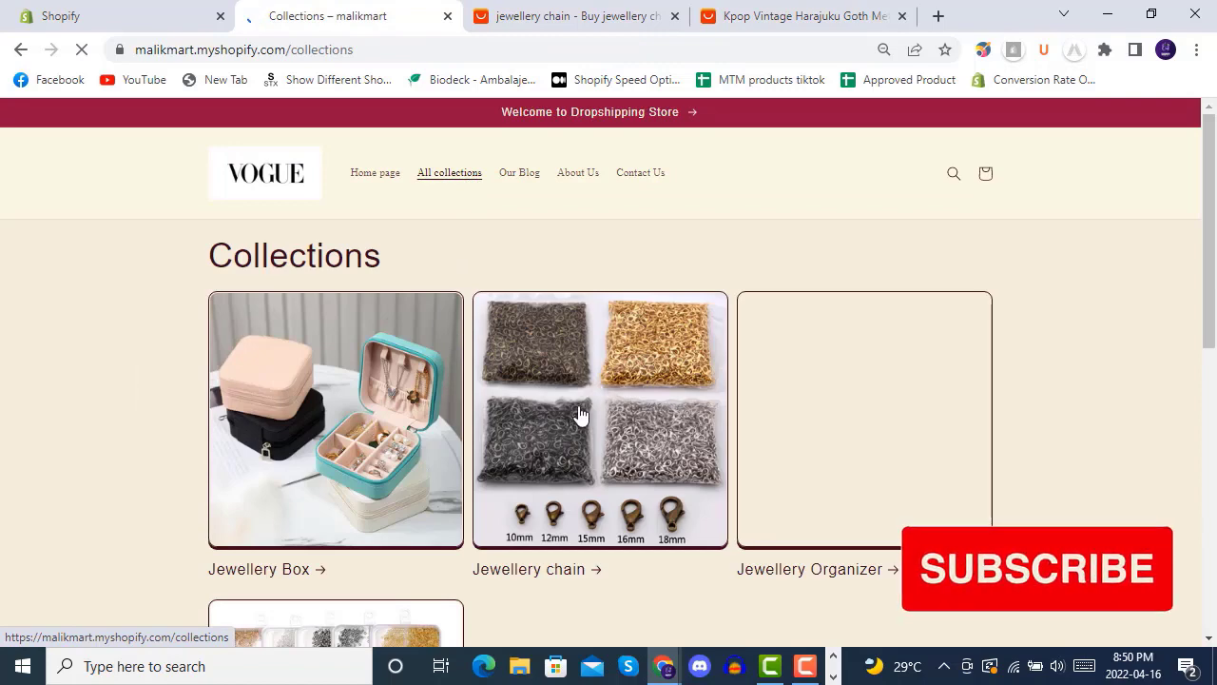
{"action": "left_click", "coordinate": [578, 414]}
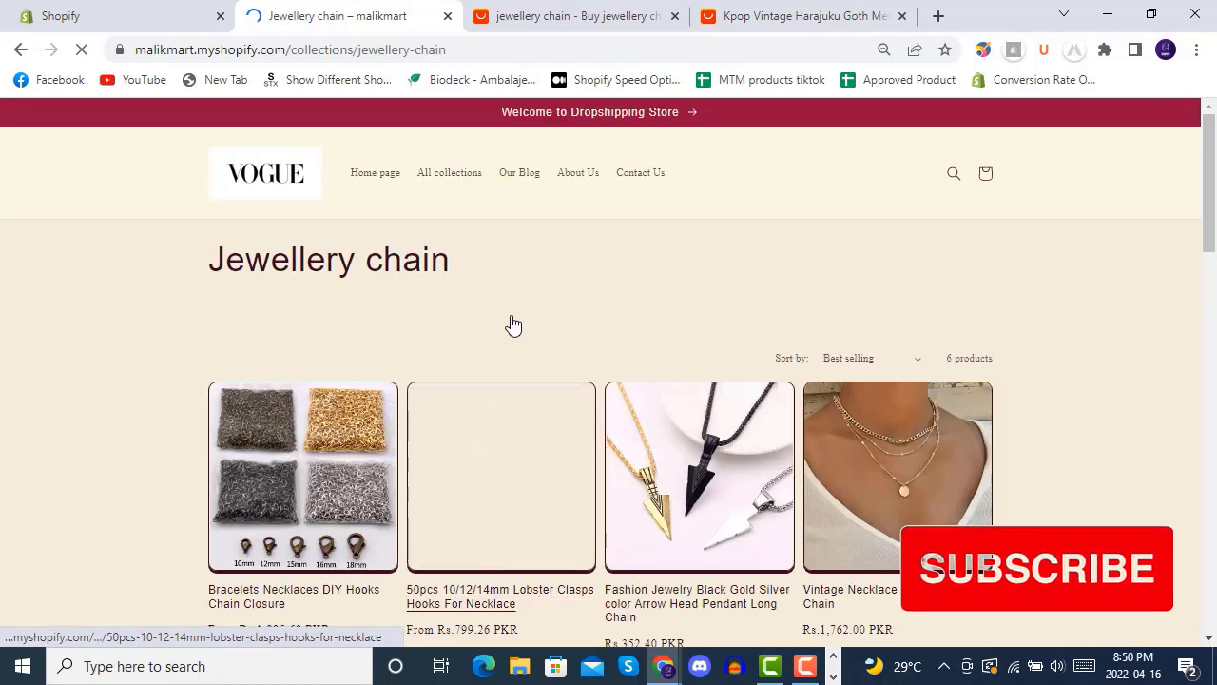
{"action": "scroll", "coordinate": [508, 310], "scroll_direction": "down", "scroll_amount": 1}
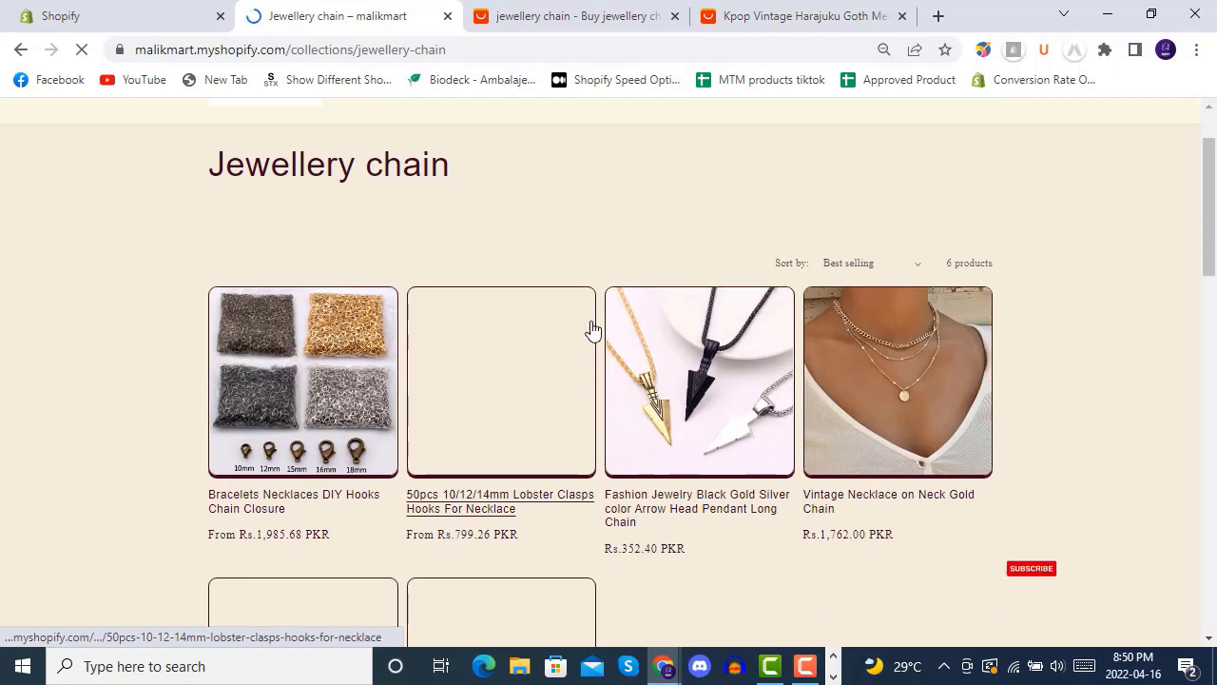
{"action": "left_click", "coordinate": [892, 378]}
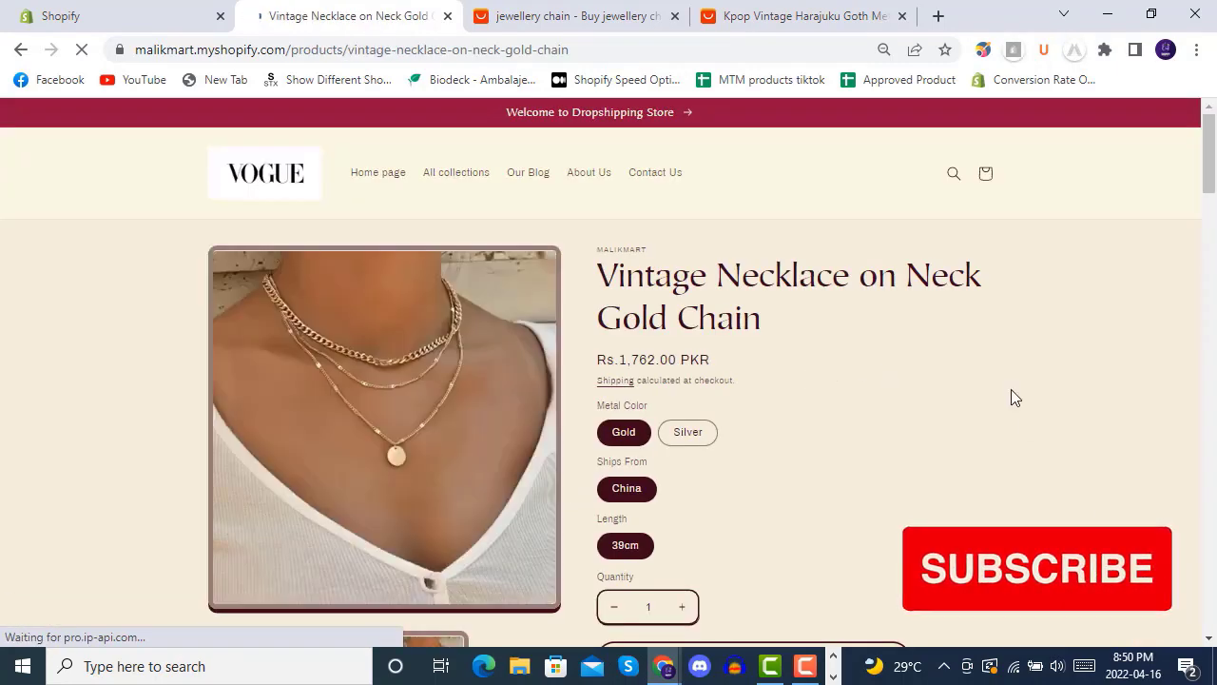
- Copy the product handle vintage-necklace-on-neck-gold-chain from the address bar
{"action": "left_click", "coordinate": [603, 51]}
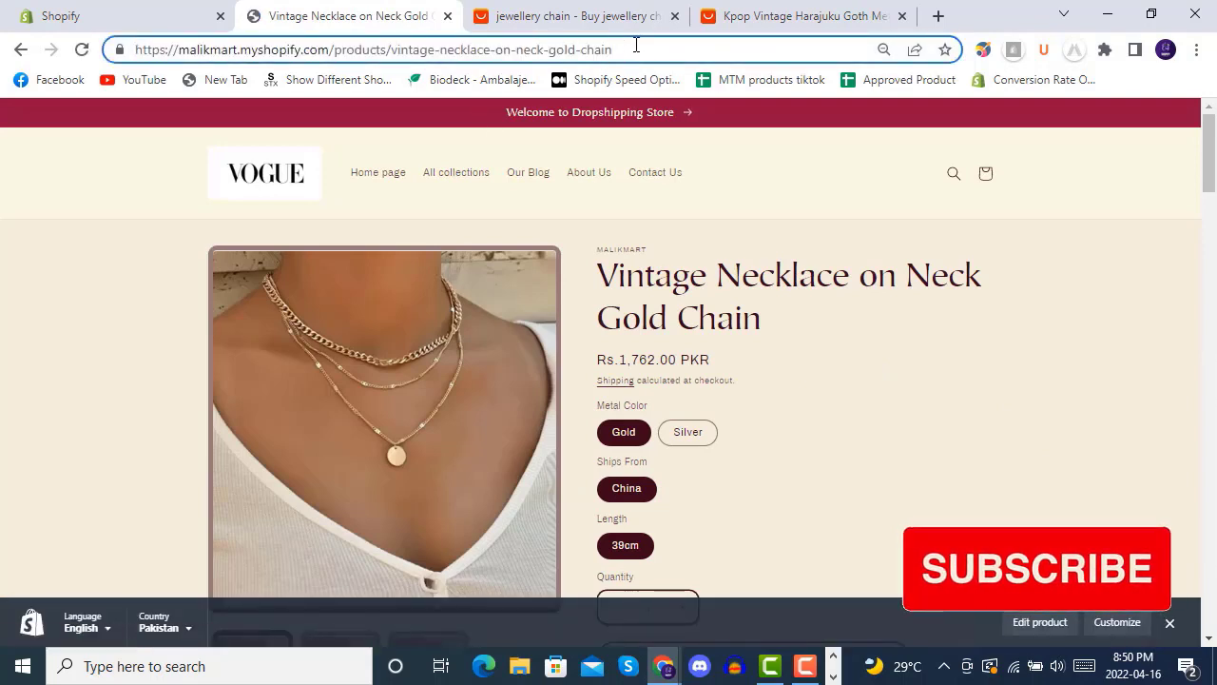
{"action": "left_click_drag", "start_coordinate": [635, 46], "coordinate": [394, 52]}
{"action": "key", "text": "ctrl+c"}
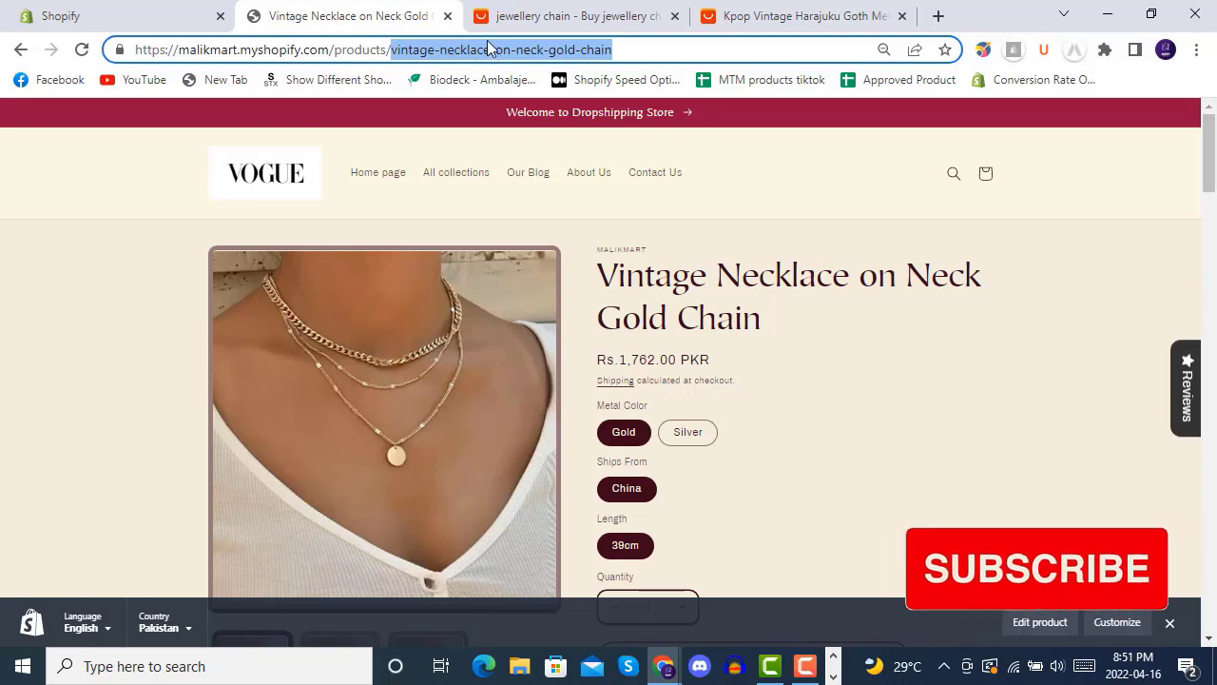
{"action": "left_click", "coordinate": [58, 11]}
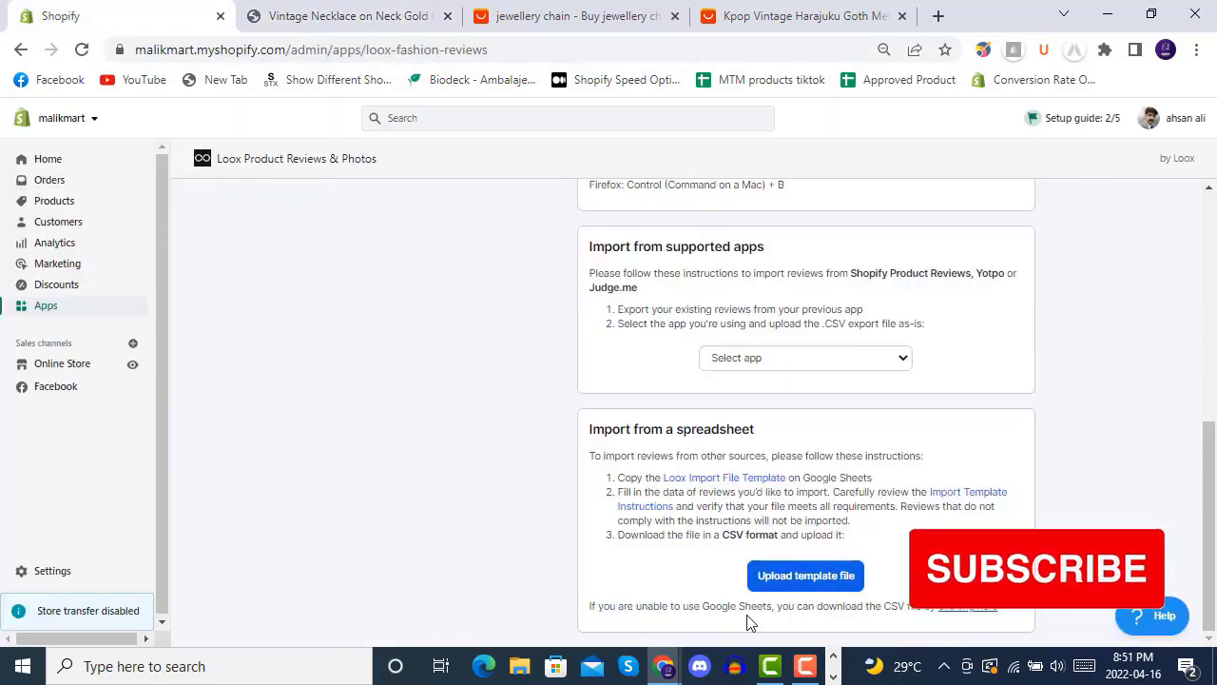
- Dismiss the Office activation notice, return to Excel, and widen column A
{"action": "left_click", "coordinate": [1106, 16]}
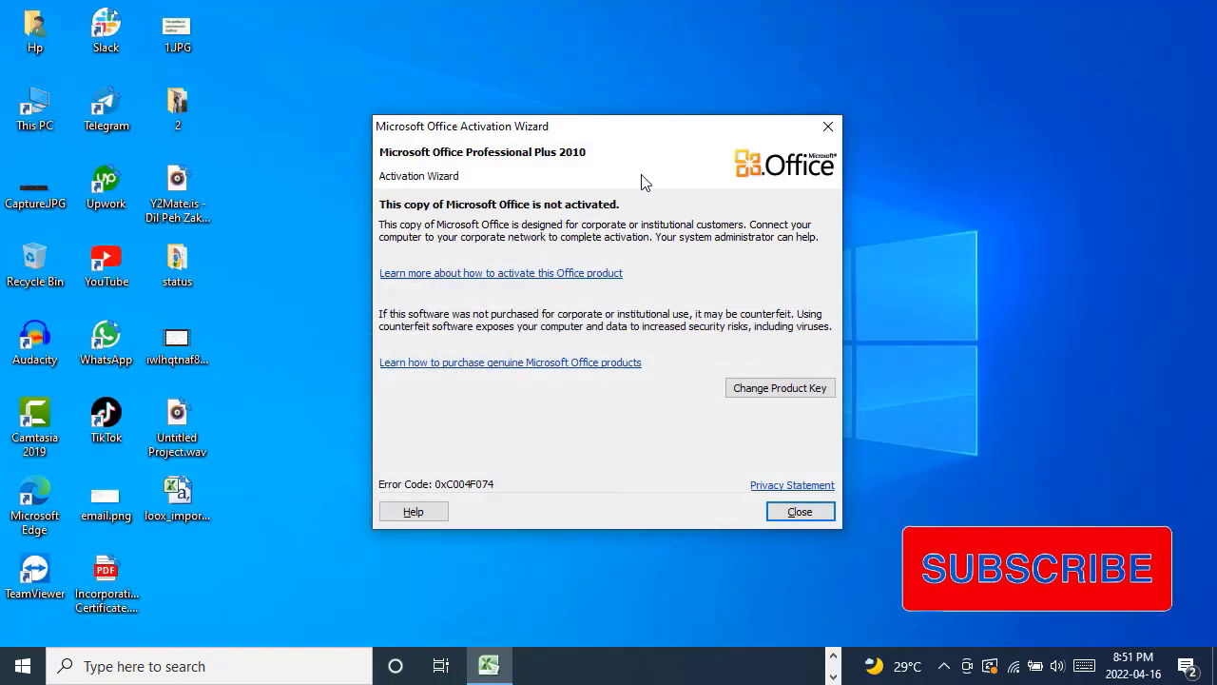
{"action": "left_click", "coordinate": [800, 513]}
{"action": "left_click", "coordinate": [491, 666]}
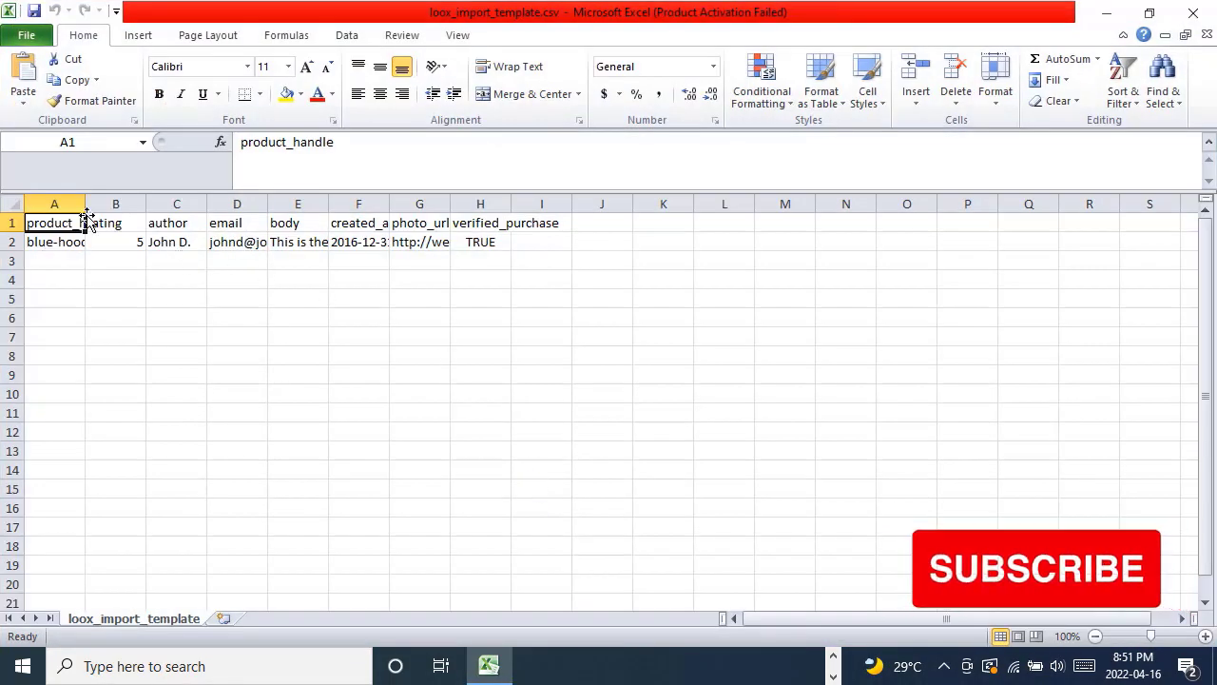
{"action": "left_click_drag", "start_coordinate": [86, 204], "coordinate": [255, 203]}
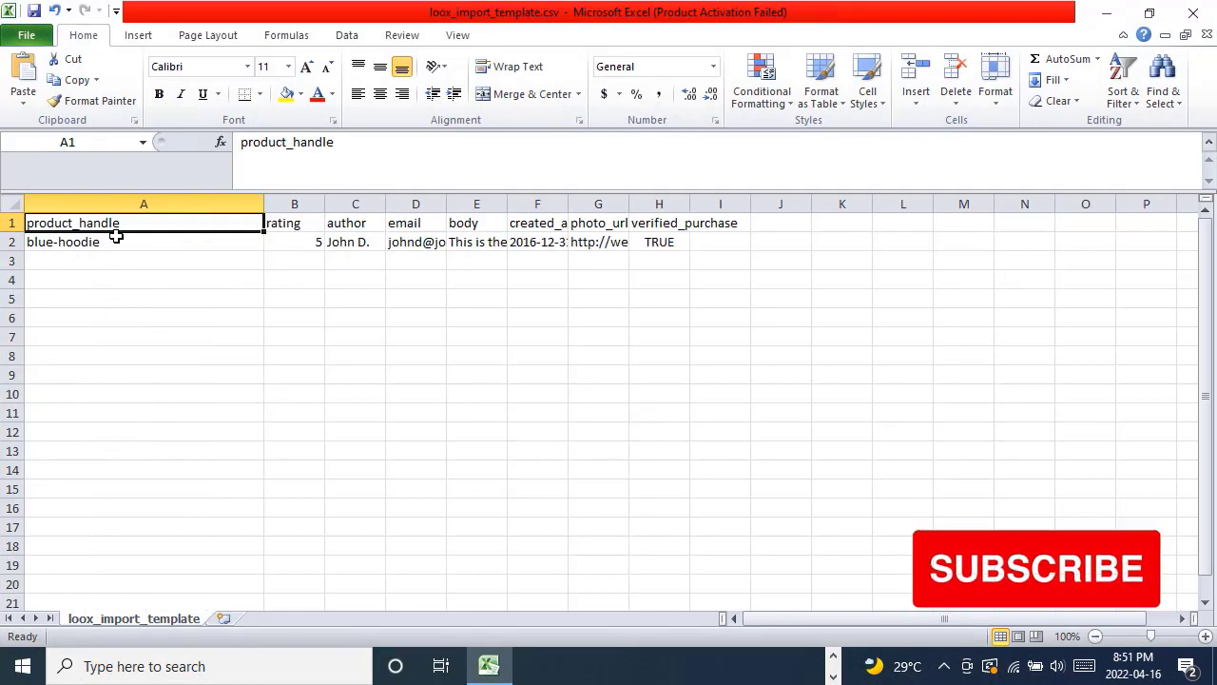
- Replace blue-hoodie in A2 with the handle vintage-necklace-on-neck-gold-chain
{"action": "left_click", "coordinate": [115, 237]}
{"action": "double_click", "coordinate": [116, 239]}
{"action": "left_click", "coordinate": [117, 241]}
{"action": "left_click_drag", "start_coordinate": [117, 241], "coordinate": [13, 244]}
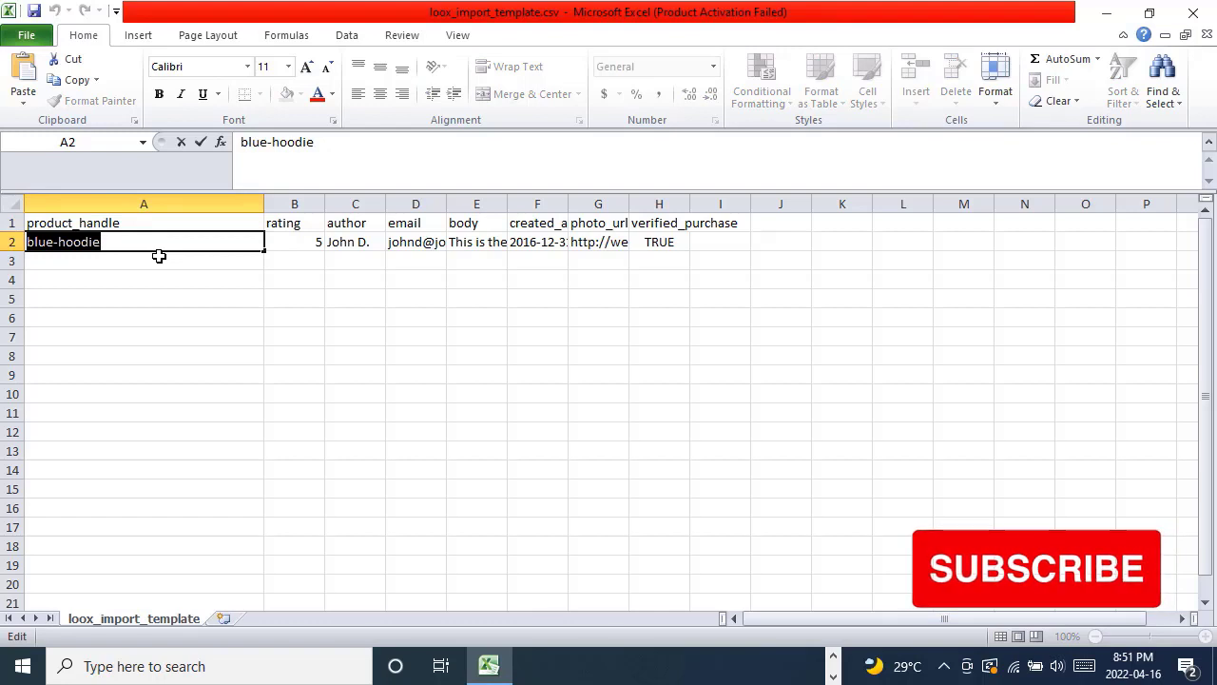
{"action": "key", "text": "ctrl+v"}
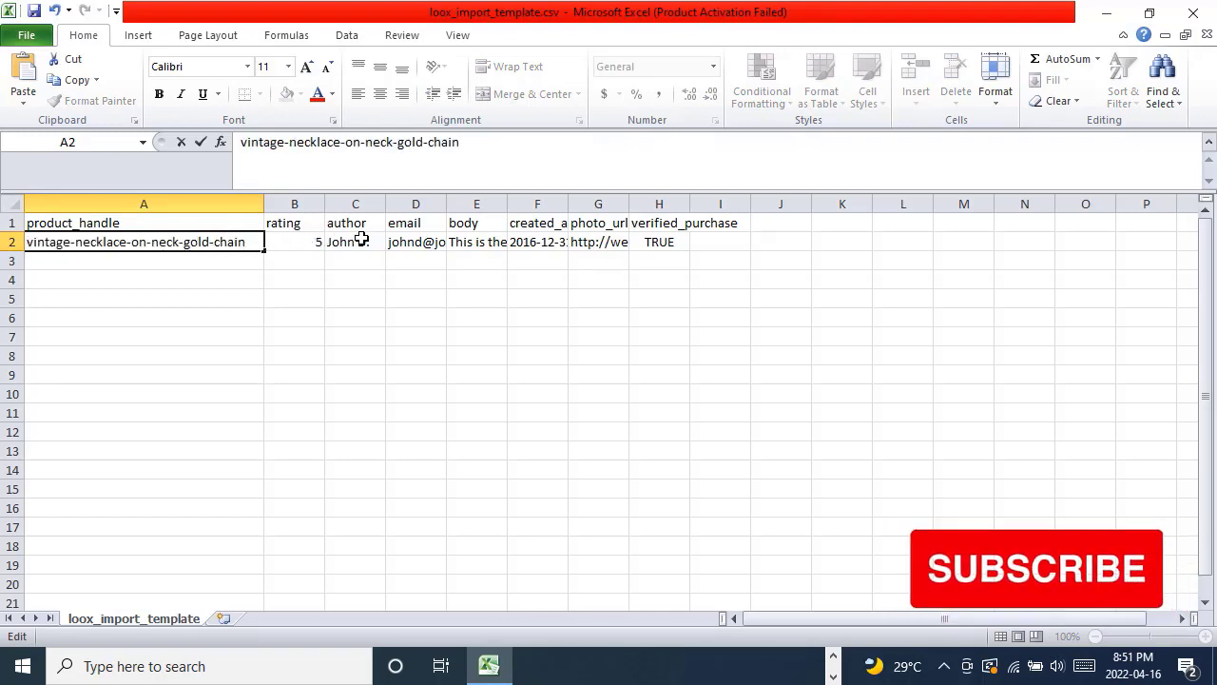
- Set the C2 author to smitha and clear the old review body in E2
{"action": "double_click", "coordinate": [361, 239]}
{"action": "type", "text": "smitha"}
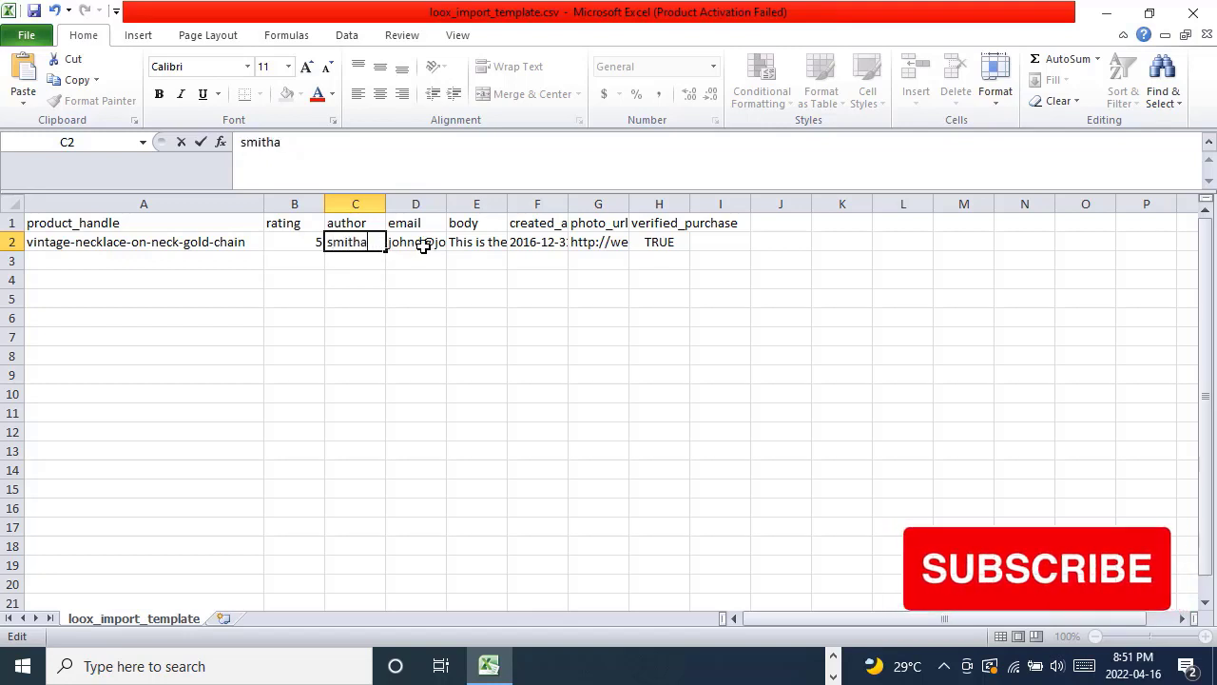
{"action": "left_click", "coordinate": [483, 246]}
{"action": "double_click", "coordinate": [483, 243]}
{"action": "left_click", "coordinate": [491, 242]}
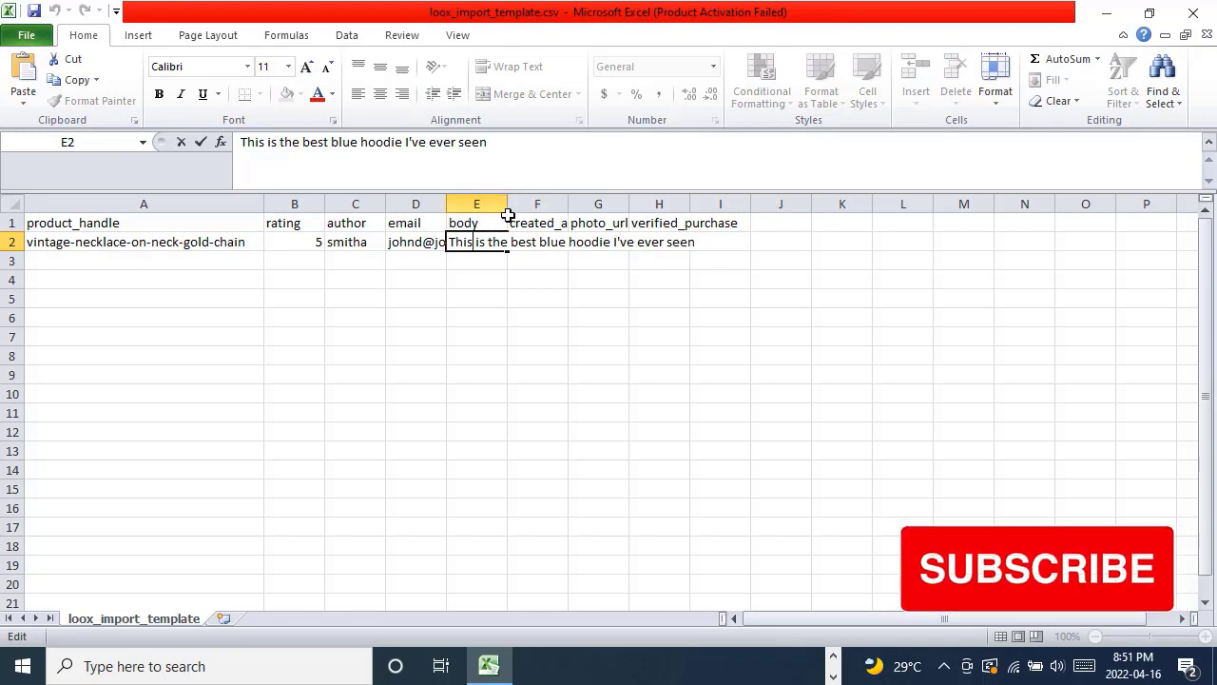
{"action": "double_click", "coordinate": [475, 241]}
{"action": "left_click", "coordinate": [476, 241]}
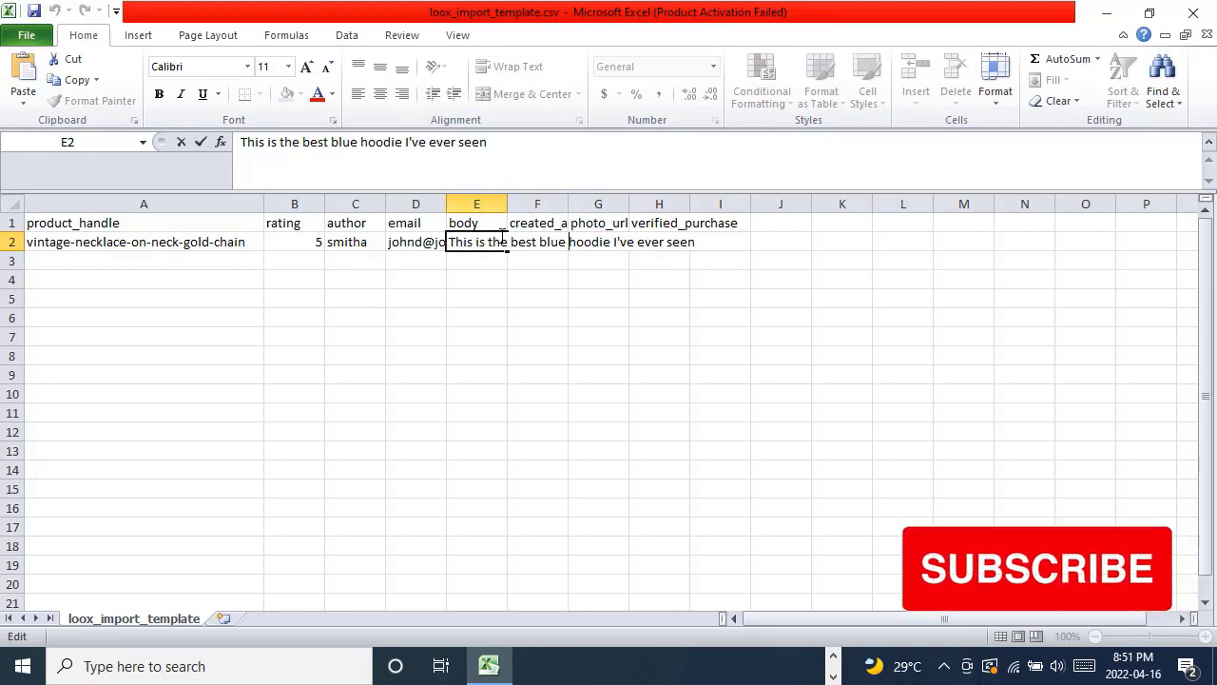
{"action": "key", "text": "BackSpace"}
{"action": "key", "text": "BackSpace"}
{"action": "key", "text": "BackSpace"}
{"action": "key", "text": "BackSpace"}
{"action": "key", "text": "BackSpace"}
{"action": "key", "text": "BackSpace"}
{"action": "key", "text": "BackSpace"}
{"action": "key", "text": "BackSpace"}
{"action": "key", "text": "BackSpace"}
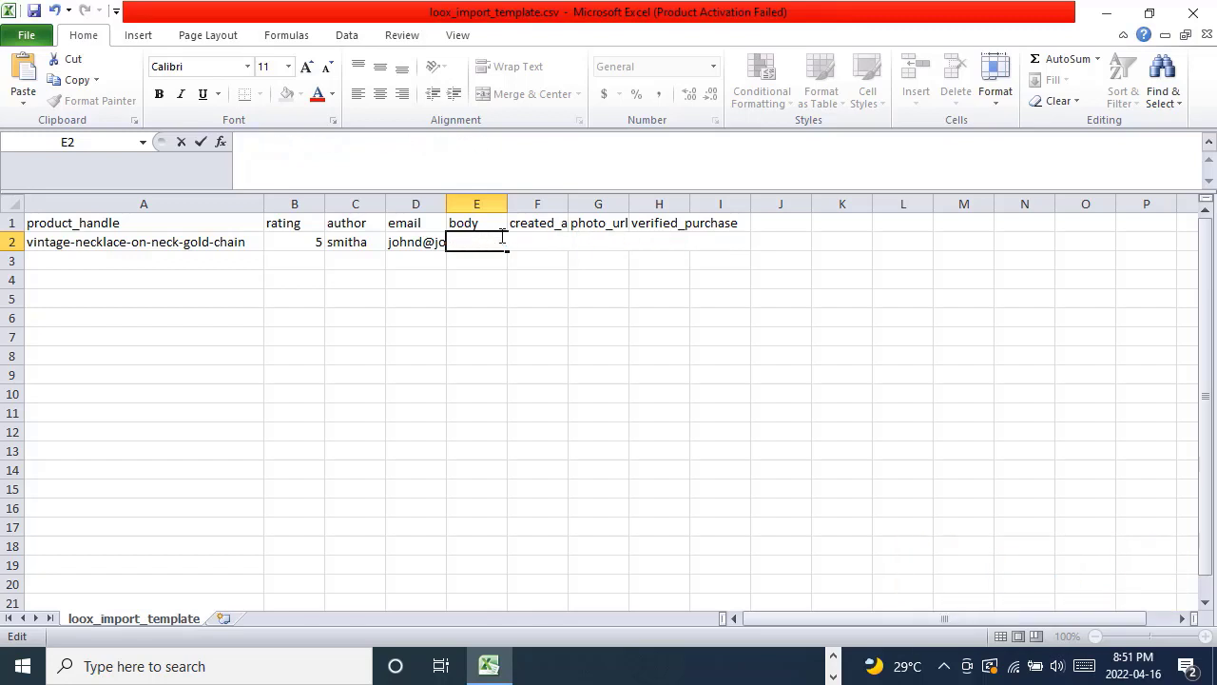
{"action": "type", "text": "Prettiest"}
- Paste 'Prettiest' as the E2 review body and delete the placeholder photo URL in G2
{"action": "left_click", "coordinate": [559, 390]}
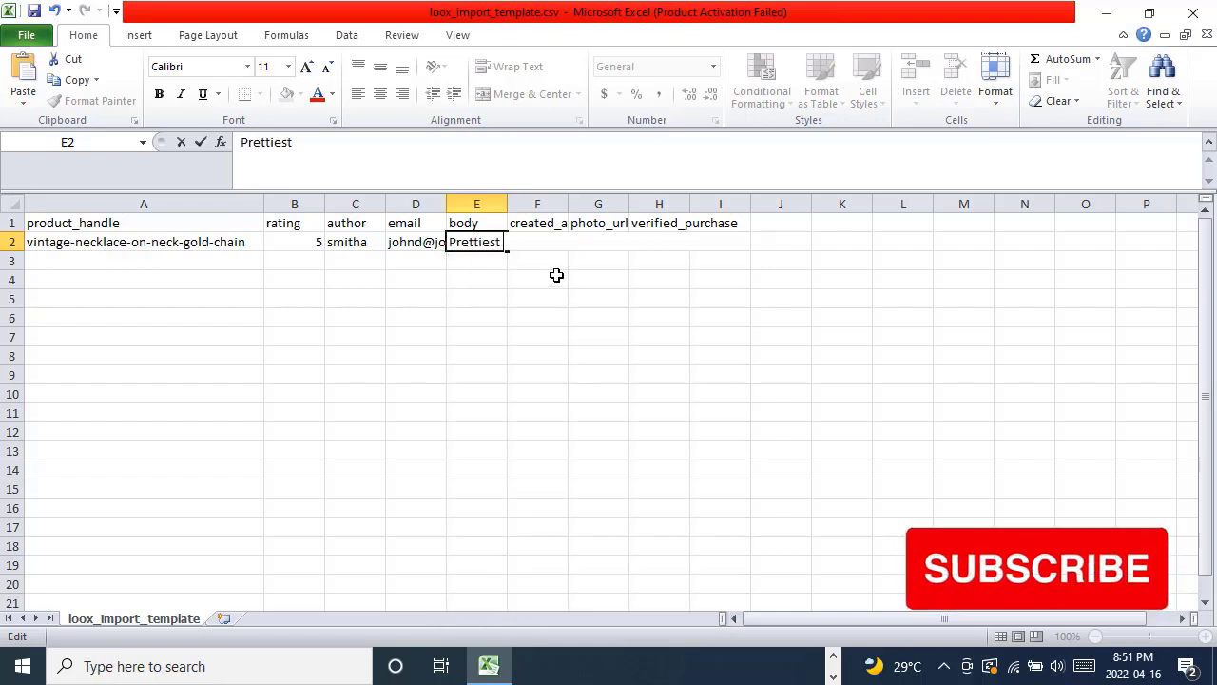
{"action": "left_click", "coordinate": [554, 200]}
{"action": "left_click", "coordinate": [616, 200]}
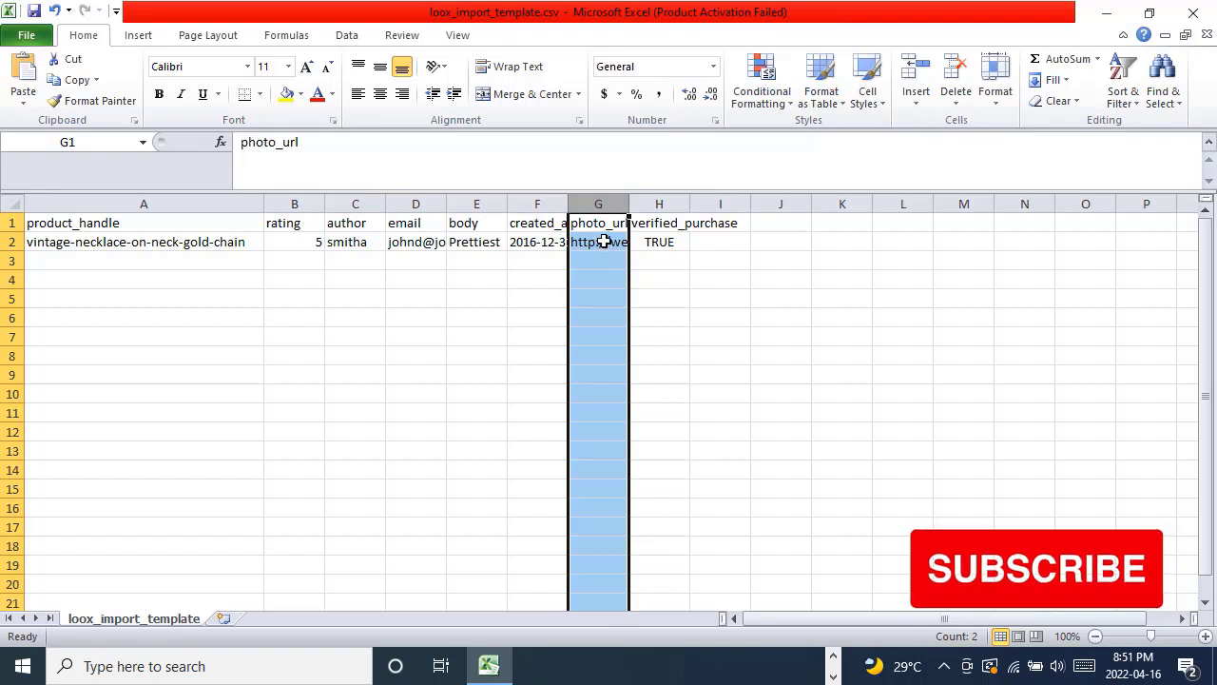
{"action": "double_click", "coordinate": [604, 242]}
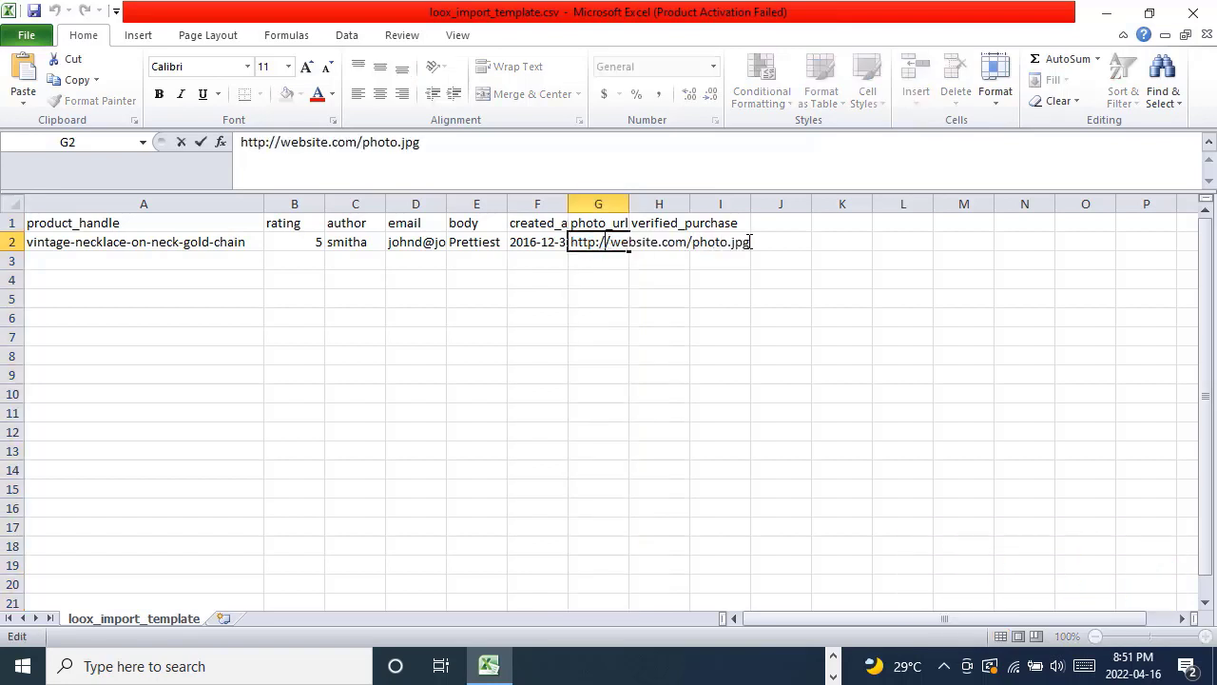
{"action": "left_click_drag", "start_coordinate": [751, 242], "coordinate": [573, 244]}
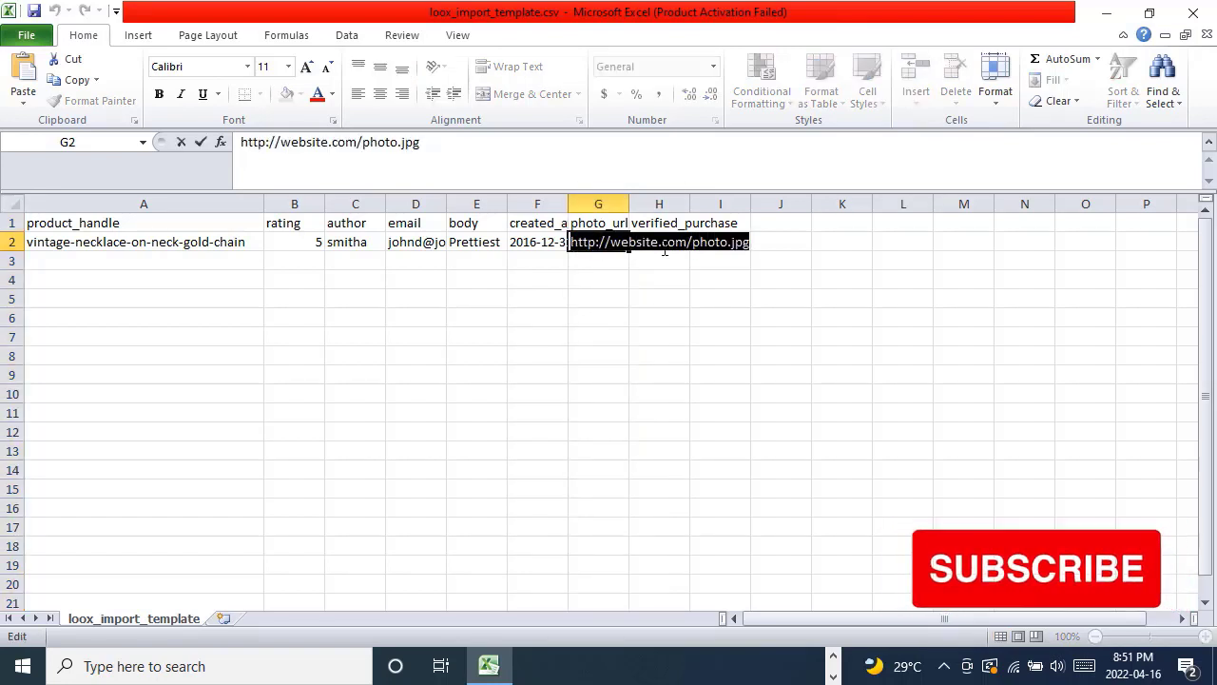
{"action": "key", "text": "BackSpace"}
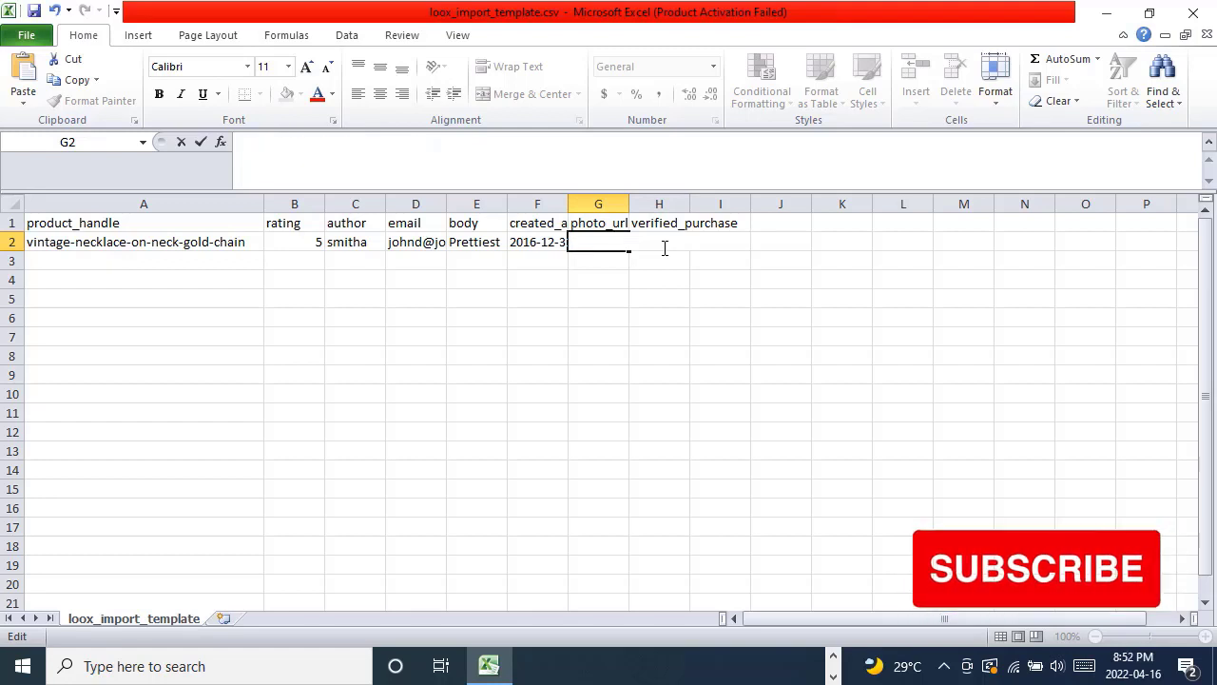
{"action": "left_click", "coordinate": [663, 203]}
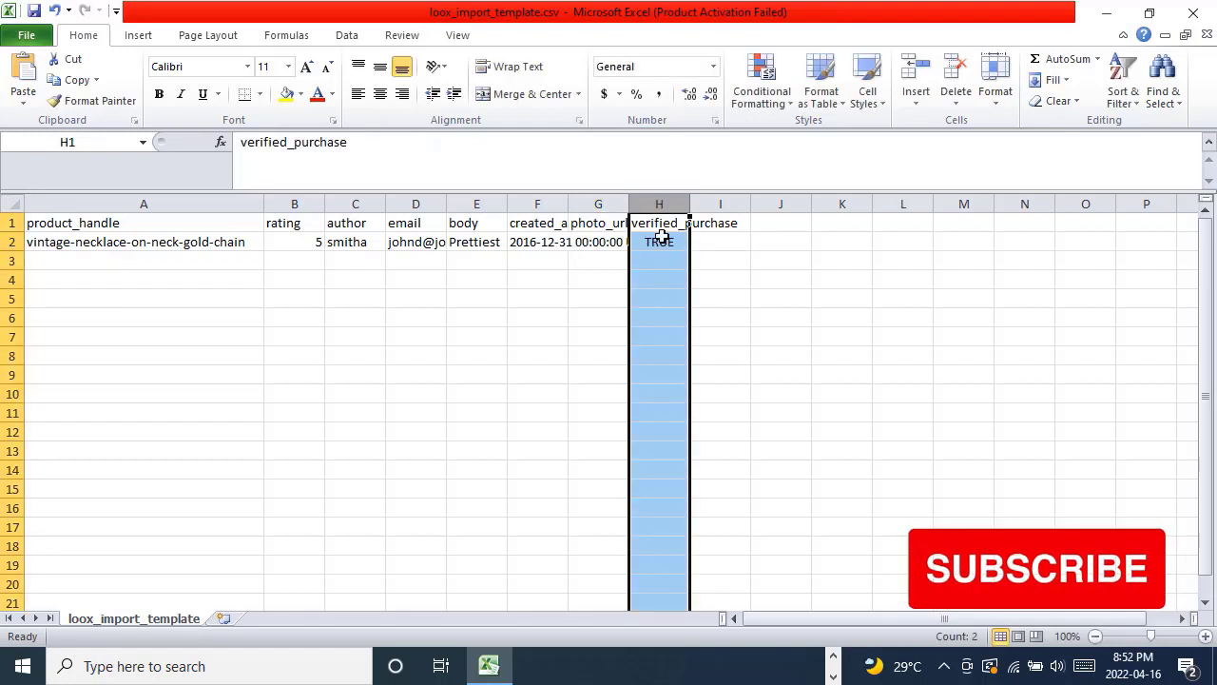
{"action": "left_click", "coordinate": [714, 199]}
{"action": "left_click", "coordinate": [721, 244]}
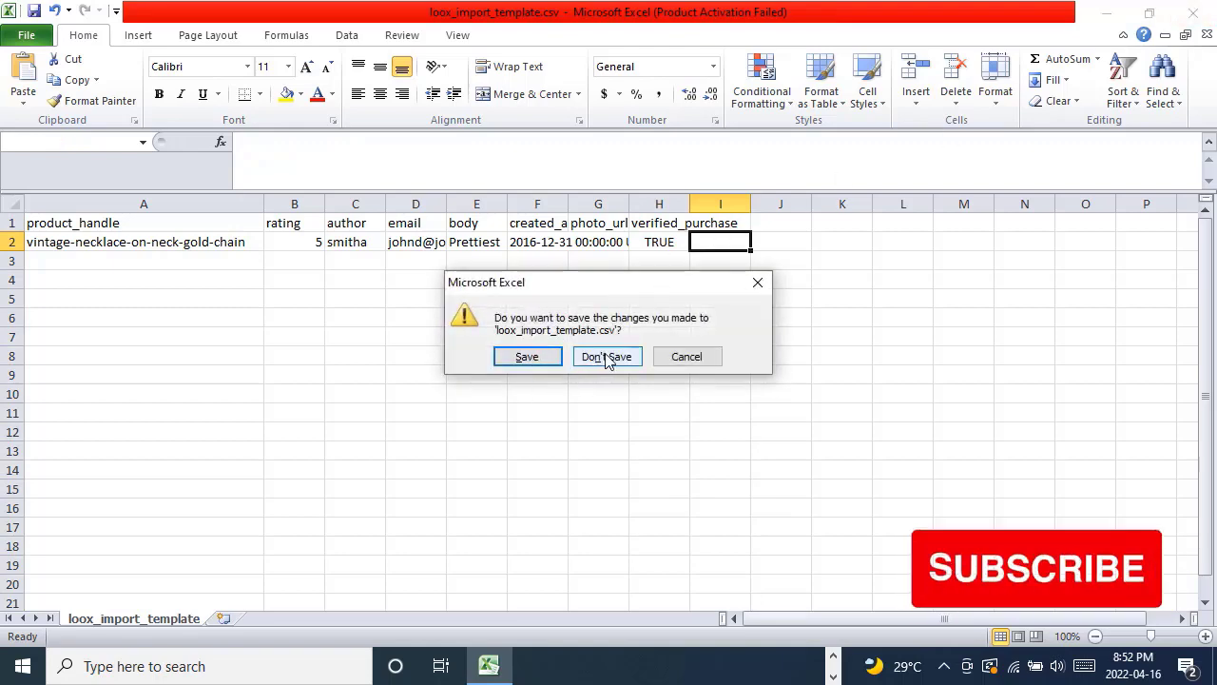
- Close Excel, saving the template as CSV over the existing file
{"action": "left_click", "coordinate": [590, 359]}
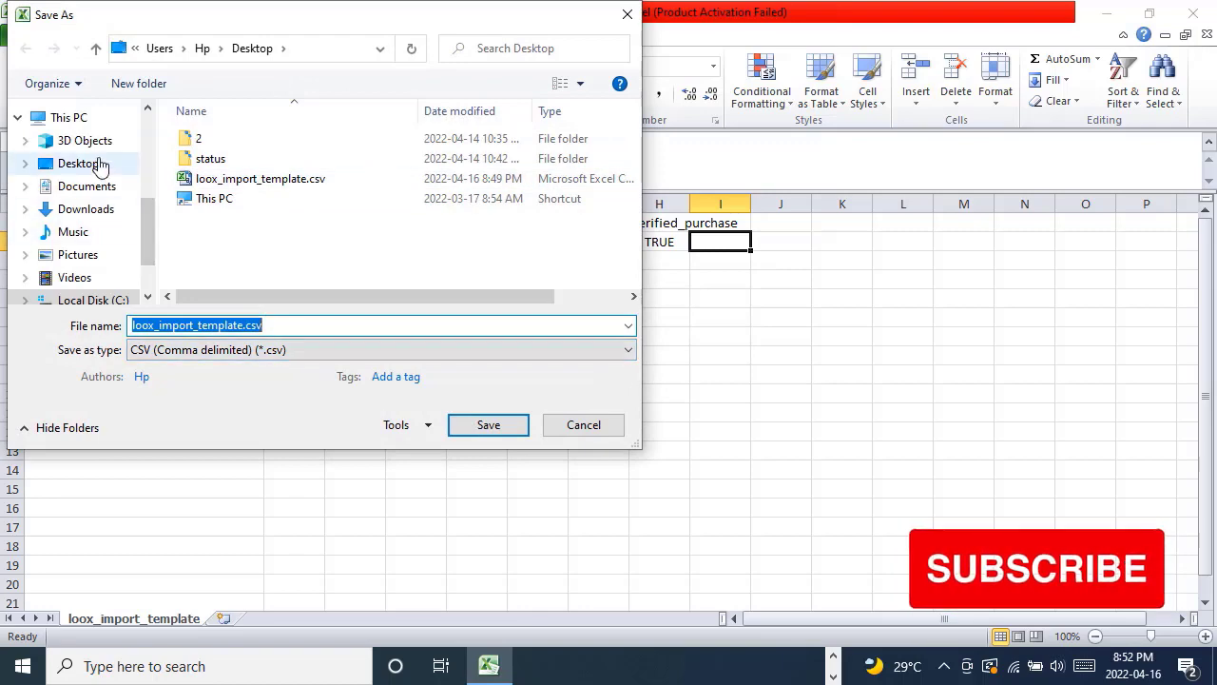
{"action": "left_click", "coordinate": [486, 427]}
{"action": "left_click", "coordinate": [654, 337]}
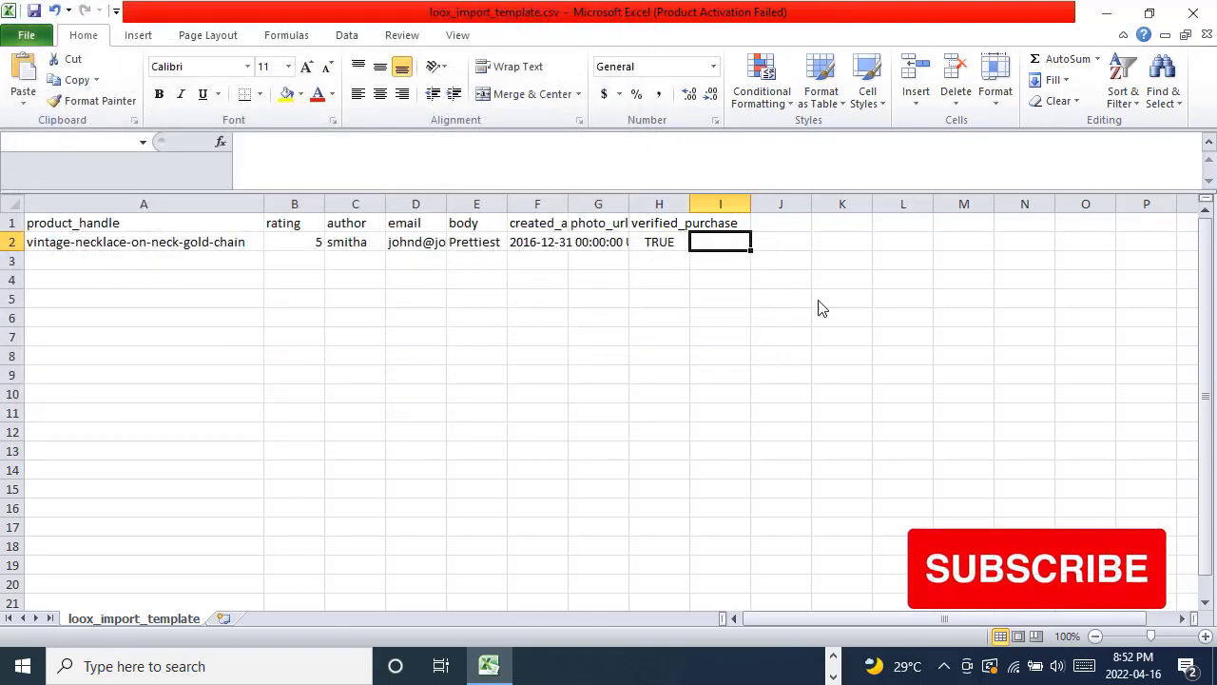
{"action": "left_click", "coordinate": [536, 404]}
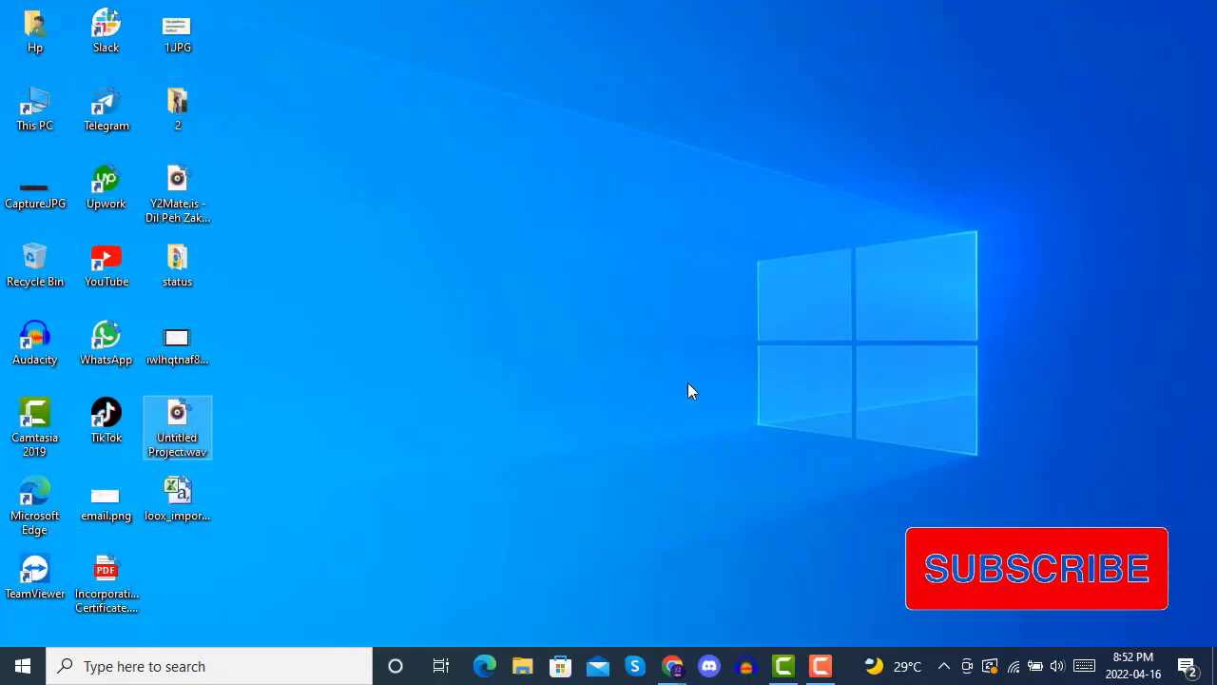
{"action": "mouse_move", "coordinate": [671, 665]}
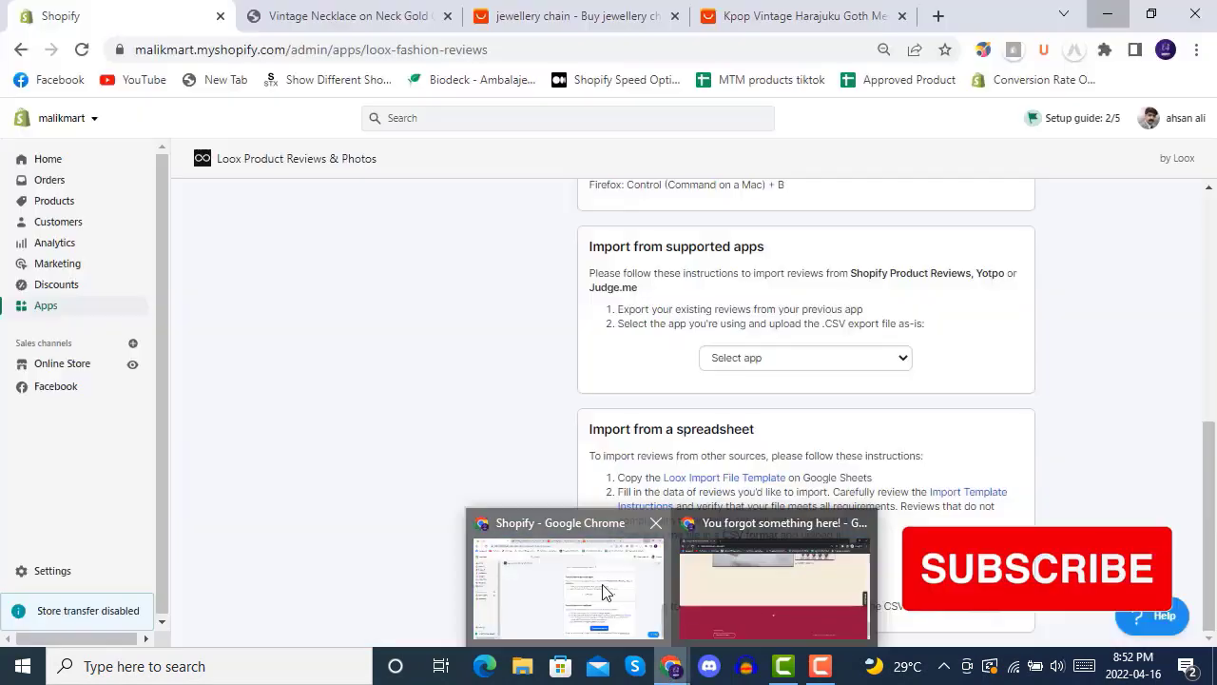
- Upload loox_import_template.csv from the Desktop as the Loox review template and dismiss the import notice
{"action": "left_click", "coordinate": [602, 591]}
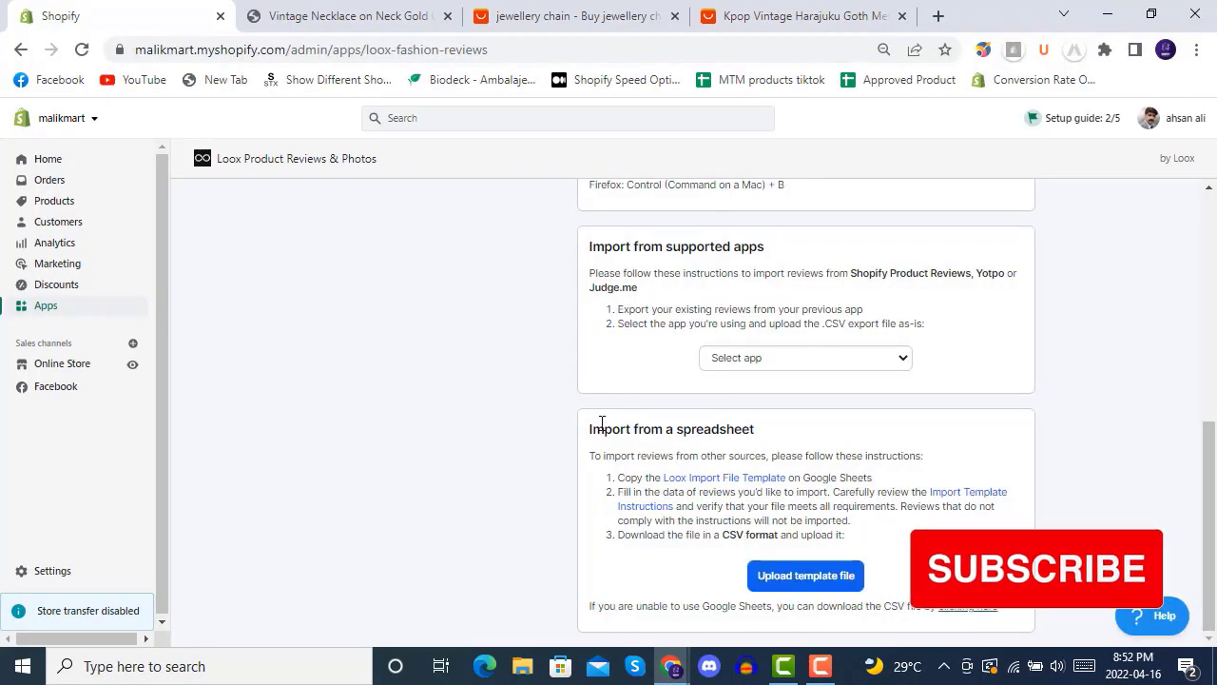
{"action": "left_click", "coordinate": [784, 580]}
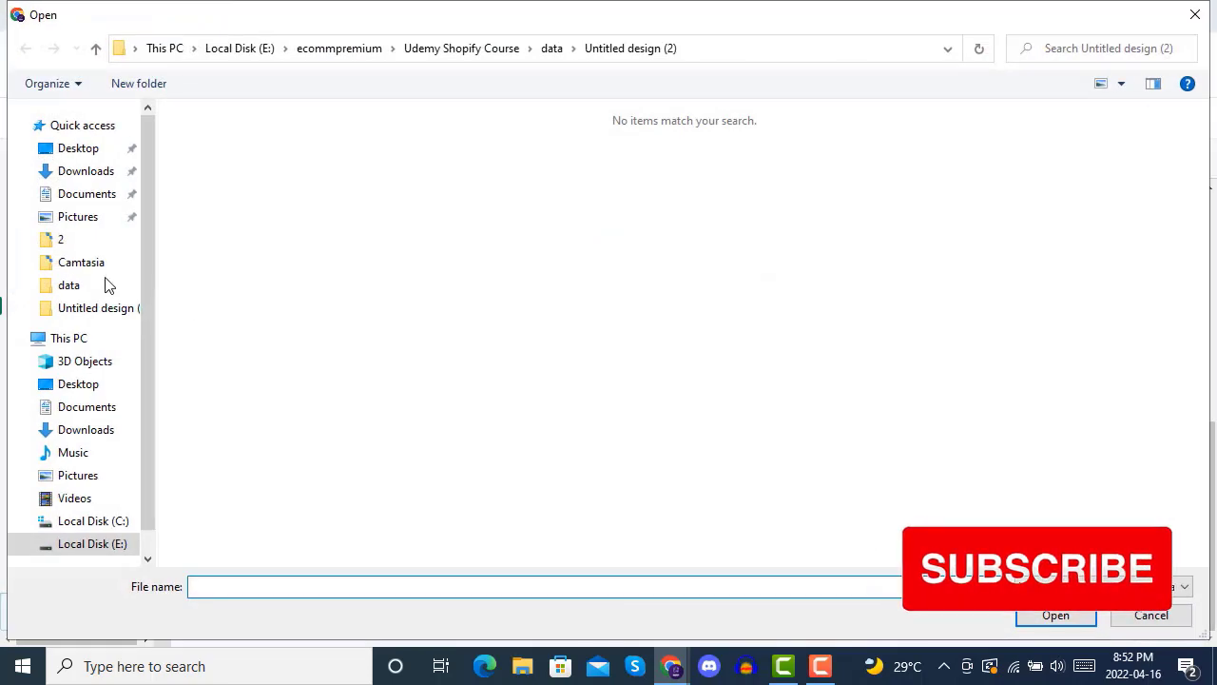
{"action": "left_click", "coordinate": [81, 148]}
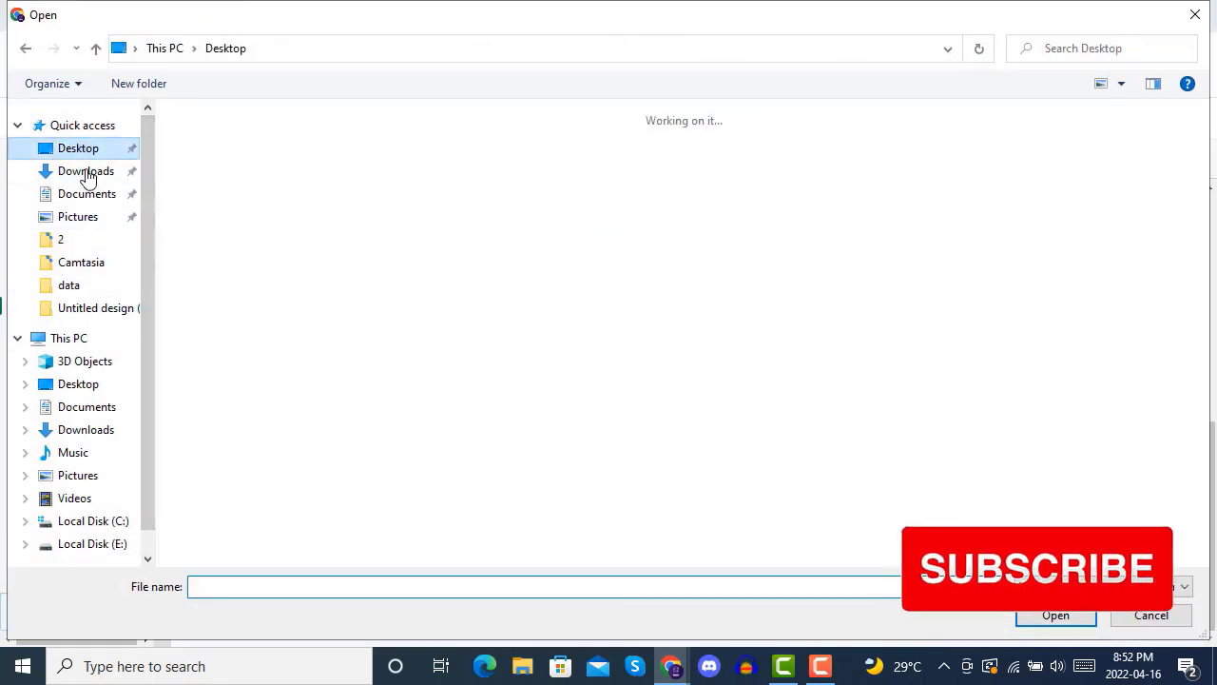
{"action": "double_click", "coordinate": [411, 181]}
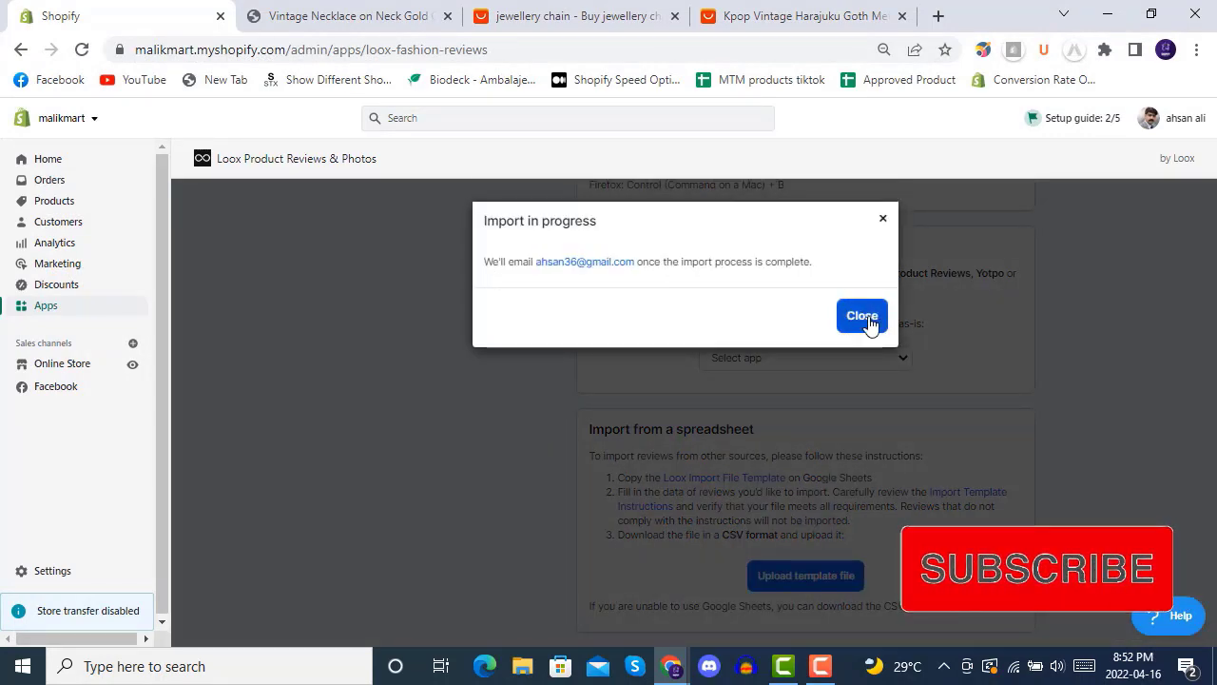
{"action": "left_click", "coordinate": [868, 319]}
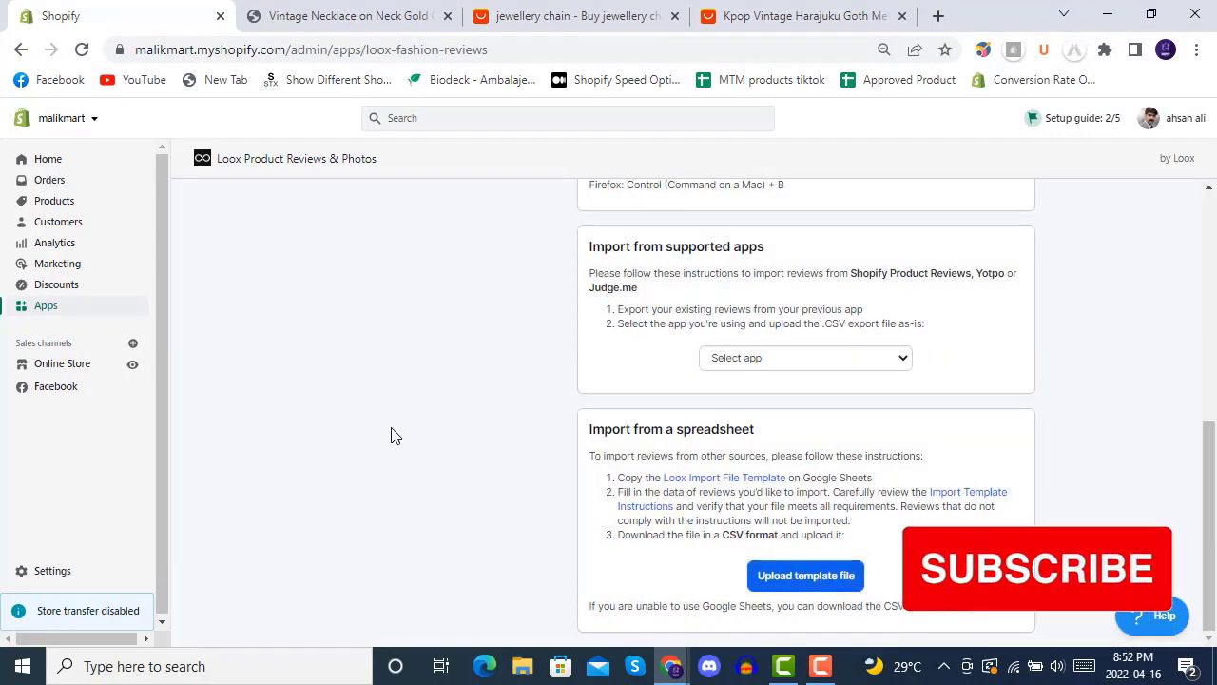
- Open the Loox reviews list to find smitha's imported five-star 'Prettiest' review
{"action": "scroll", "coordinate": [395, 435], "scroll_direction": "up", "scroll_amount": 6}
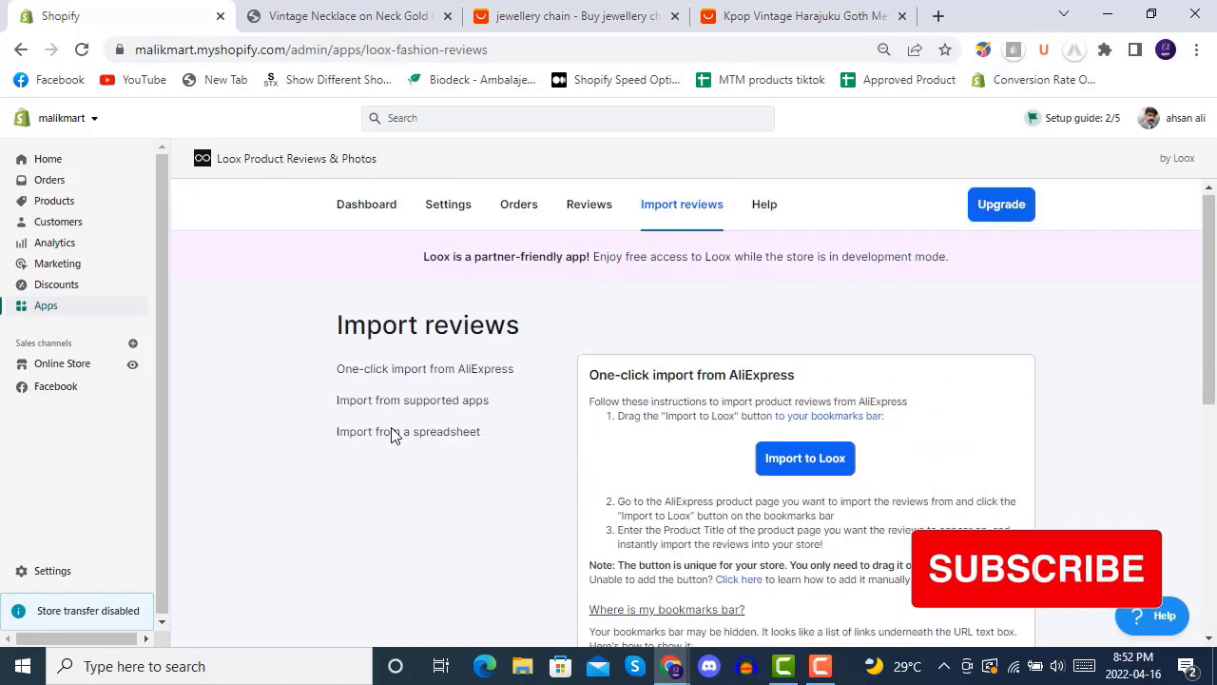
{"action": "left_click", "coordinate": [354, 211]}
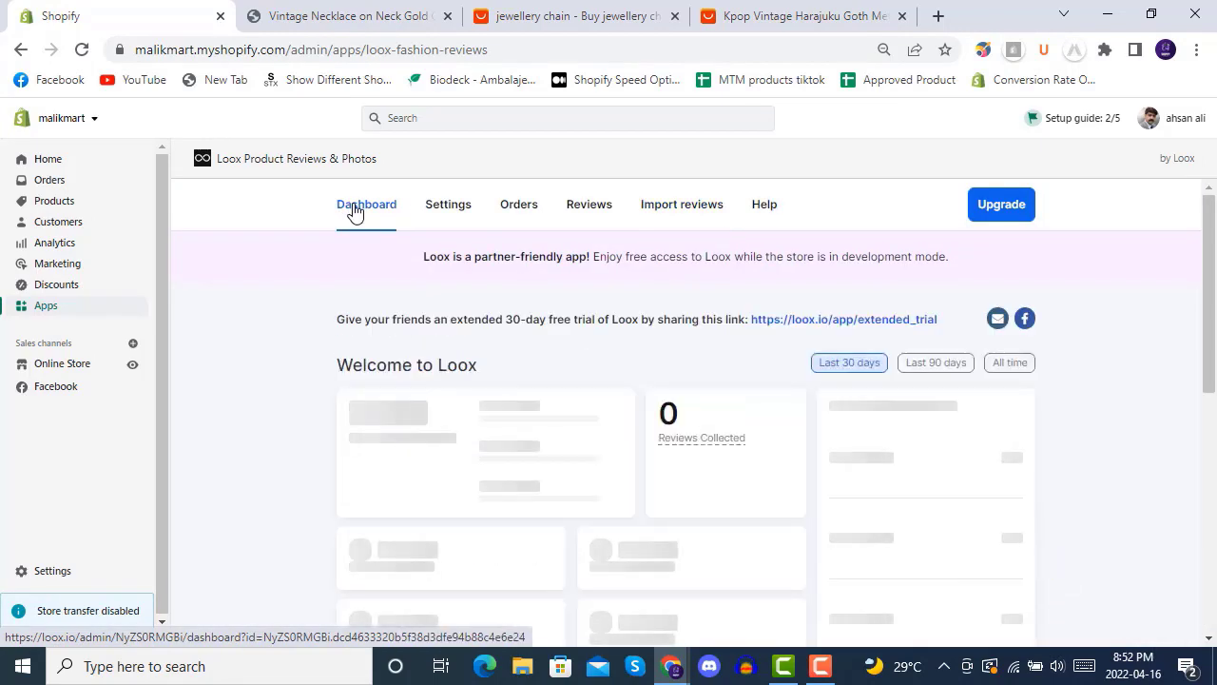
{"action": "left_click", "coordinate": [590, 210]}
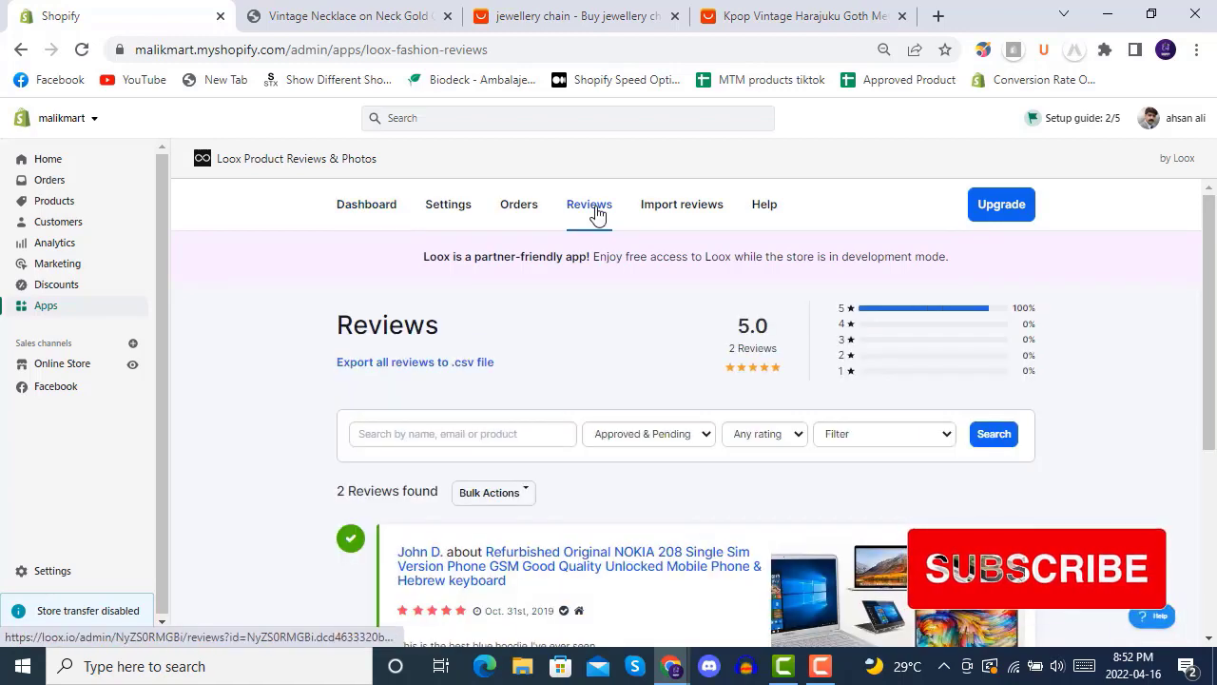
{"action": "scroll", "coordinate": [628, 361], "scroll_direction": "down", "scroll_amount": 3}
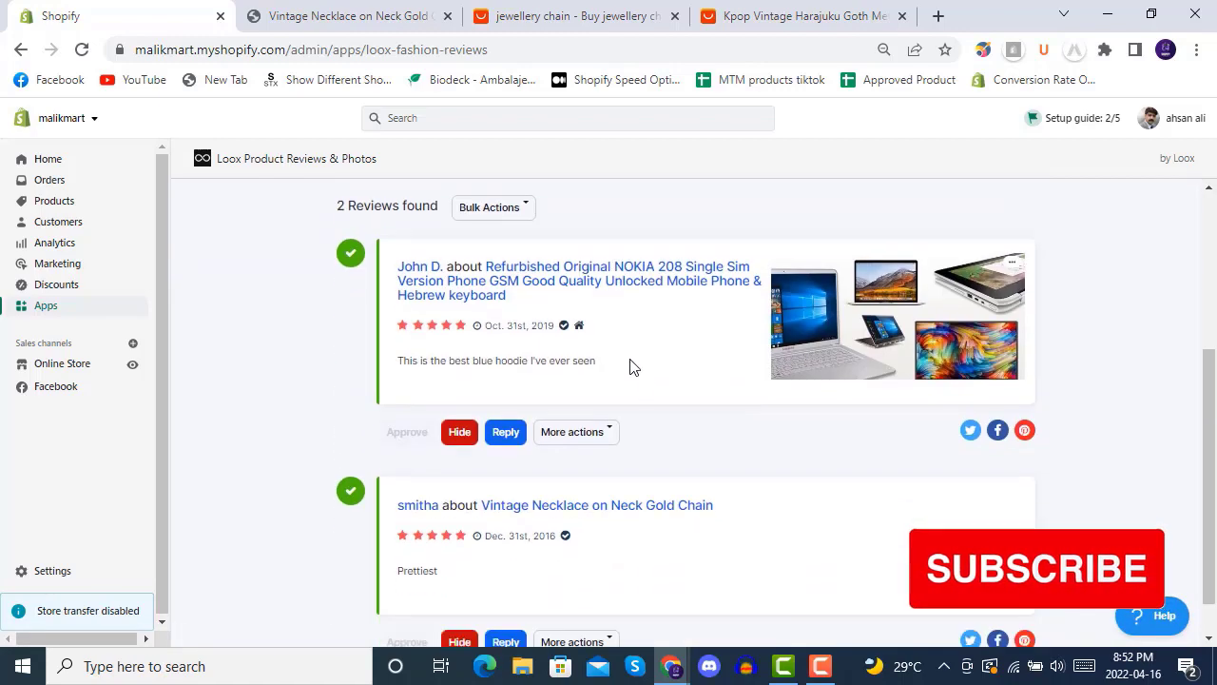
{"action": "scroll", "coordinate": [641, 399], "scroll_direction": "down", "scroll_amount": 1}
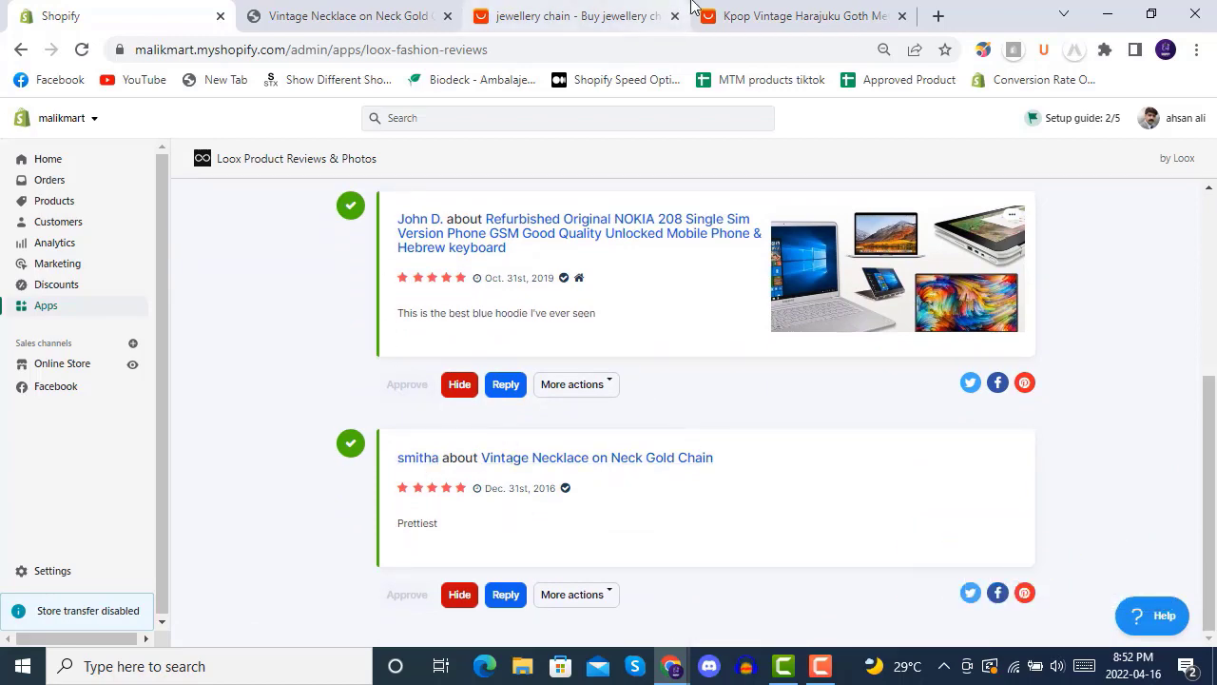
- Reload the Vintage Necklace on Neck Gold Chain product page so imported reviews appear
{"action": "left_click", "coordinate": [331, 8]}
{"action": "left_click", "coordinate": [486, 217]}
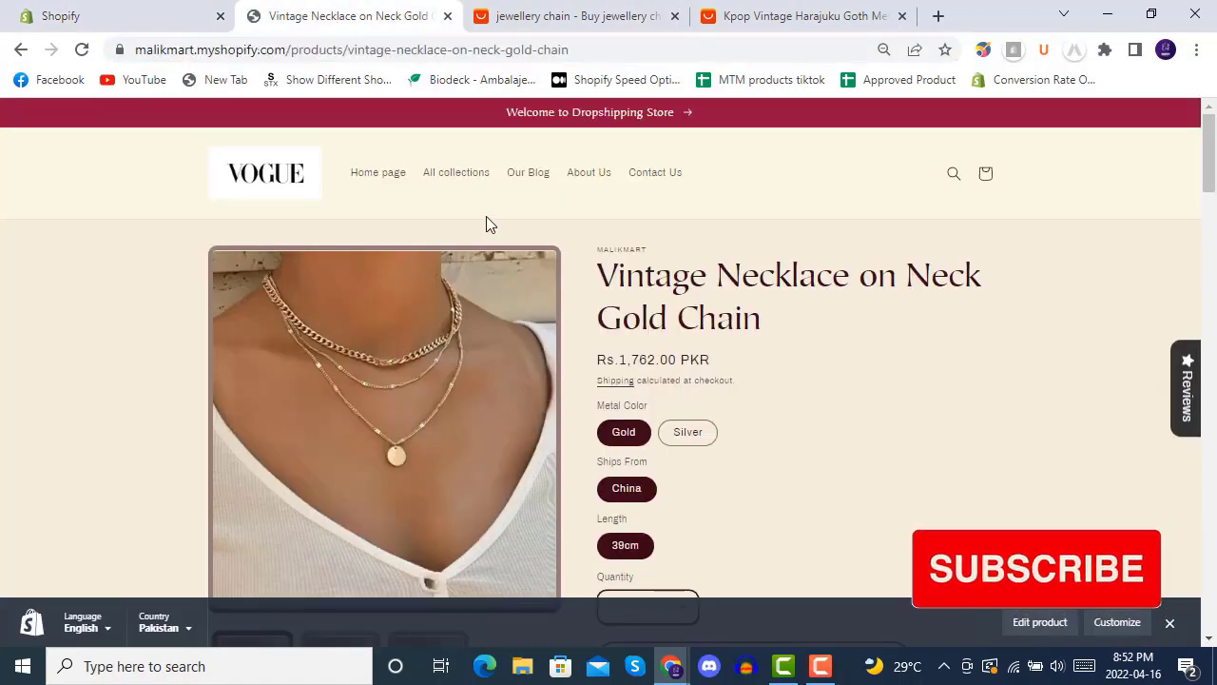
{"action": "left_click", "coordinate": [81, 49]}
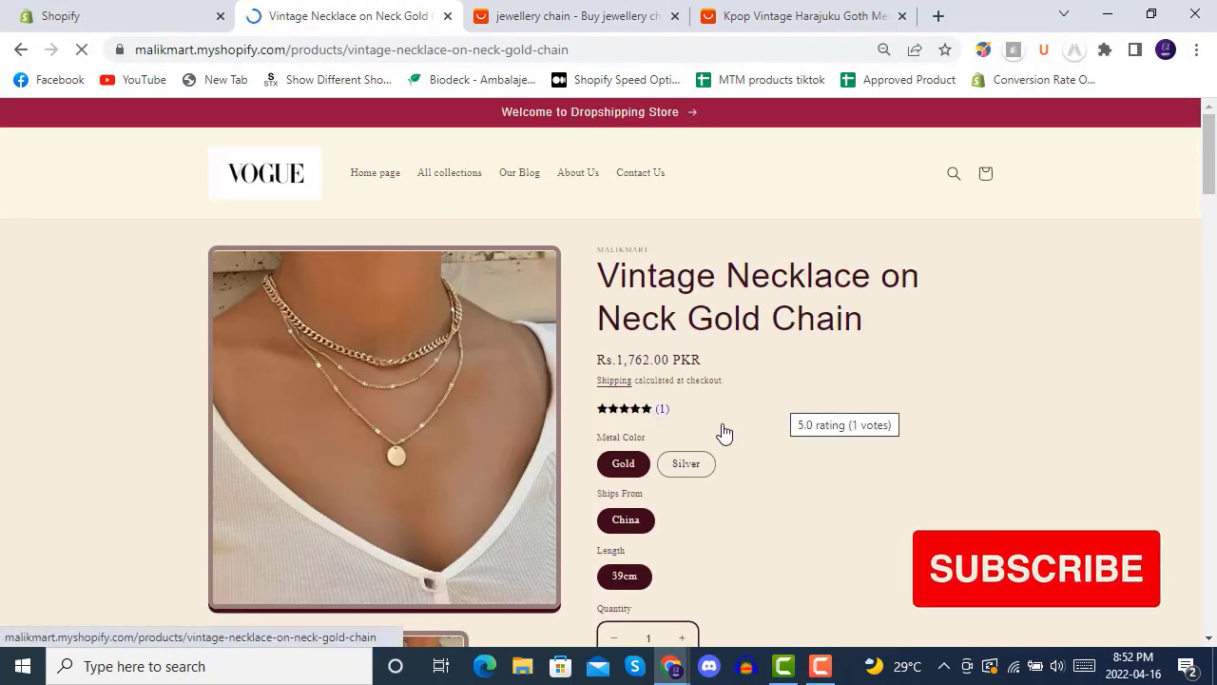
{"action": "scroll", "coordinate": [755, 428], "scroll_direction": "down", "scroll_amount": 3}
{"action": "scroll", "coordinate": [755, 429], "scroll_direction": "down", "scroll_amount": 3}
{"action": "scroll", "coordinate": [746, 433], "scroll_direction": "down", "scroll_amount": 5}
{"action": "scroll", "coordinate": [746, 433], "scroll_direction": "down", "scroll_amount": 3}
{"action": "scroll", "coordinate": [741, 424], "scroll_direction": "up", "scroll_amount": 5}
{"action": "scroll", "coordinate": [741, 418], "scroll_direction": "up", "scroll_amount": 1}
{"action": "scroll", "coordinate": [723, 370], "scroll_direction": "up", "scroll_amount": 1}
{"action": "scroll", "coordinate": [719, 355], "scroll_direction": "up", "scroll_amount": 3}
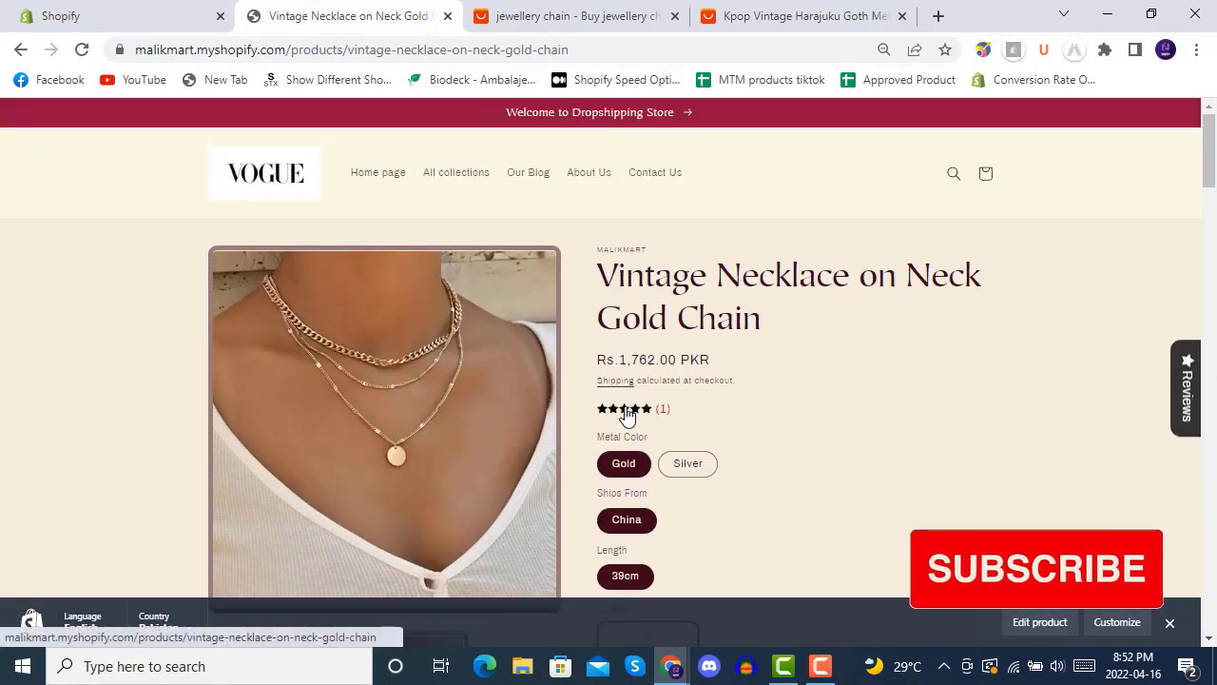
- Jump from the star rating to the reviews section showing Smitha's five-star 'Prettiest' review
{"action": "left_click", "coordinate": [631, 407]}
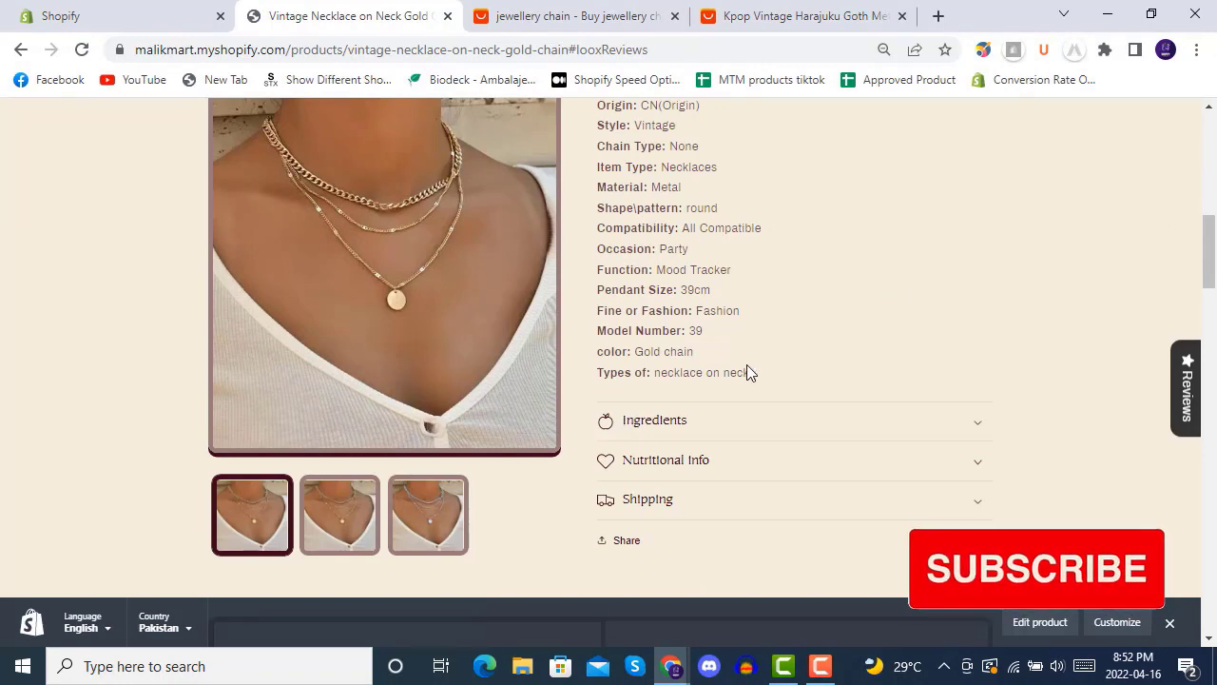
{"action": "scroll", "coordinate": [747, 370], "scroll_direction": "down", "scroll_amount": 4}
{"action": "scroll", "coordinate": [732, 375], "scroll_direction": "down", "scroll_amount": 5}
{"action": "scroll", "coordinate": [716, 380], "scroll_direction": "down", "scroll_amount": 4}
{"action": "scroll", "coordinate": [716, 382], "scroll_direction": "down", "scroll_amount": 2}
{"action": "scroll", "coordinate": [716, 382], "scroll_direction": "down", "scroll_amount": 4}
{"action": "scroll", "coordinate": [716, 382], "scroll_direction": "down", "scroll_amount": 5}
{"action": "scroll", "coordinate": [716, 382], "scroll_direction": "down", "scroll_amount": 1}
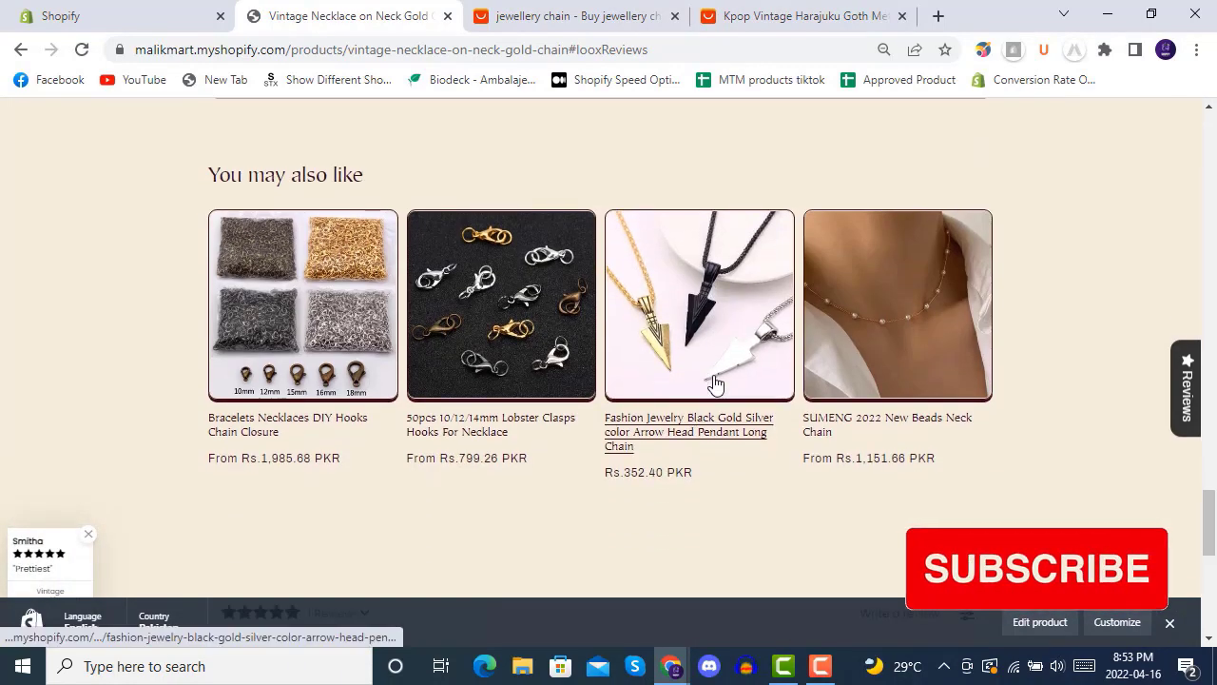
{"action": "scroll", "coordinate": [285, 307], "scroll_direction": "down", "scroll_amount": 4}
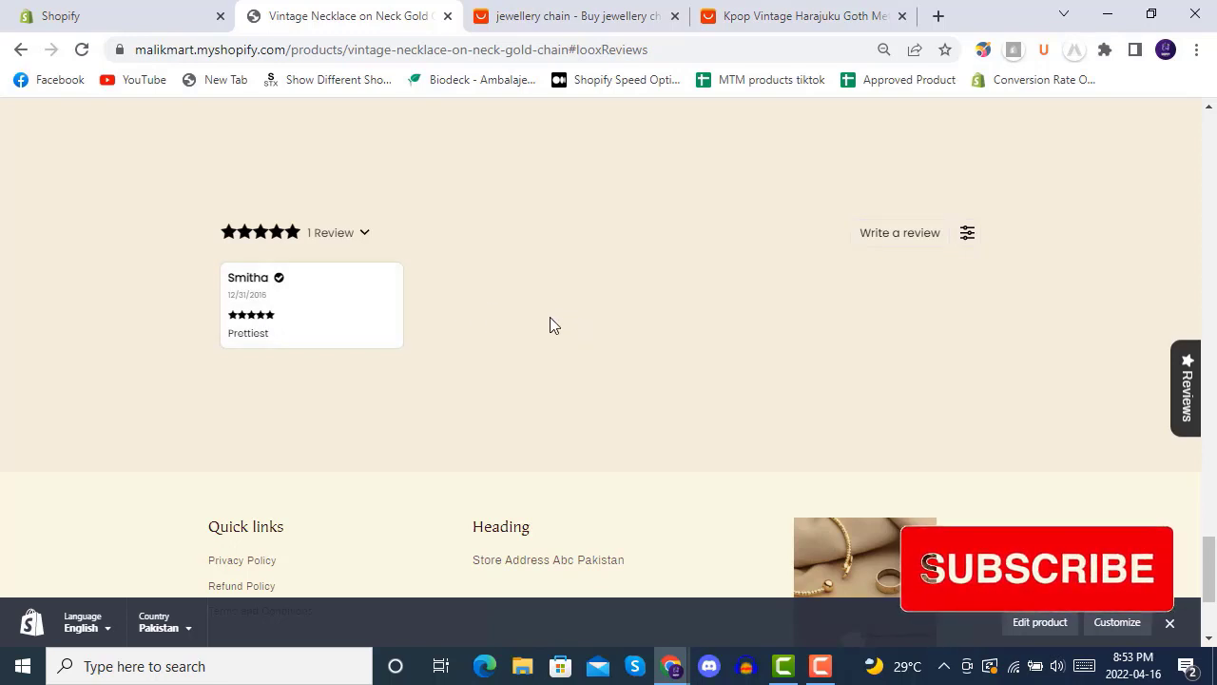
- Back in the admin, browse the twelve installed apps, including Loox Product Reviews & Photos
{"action": "left_click", "coordinate": [164, 11]}
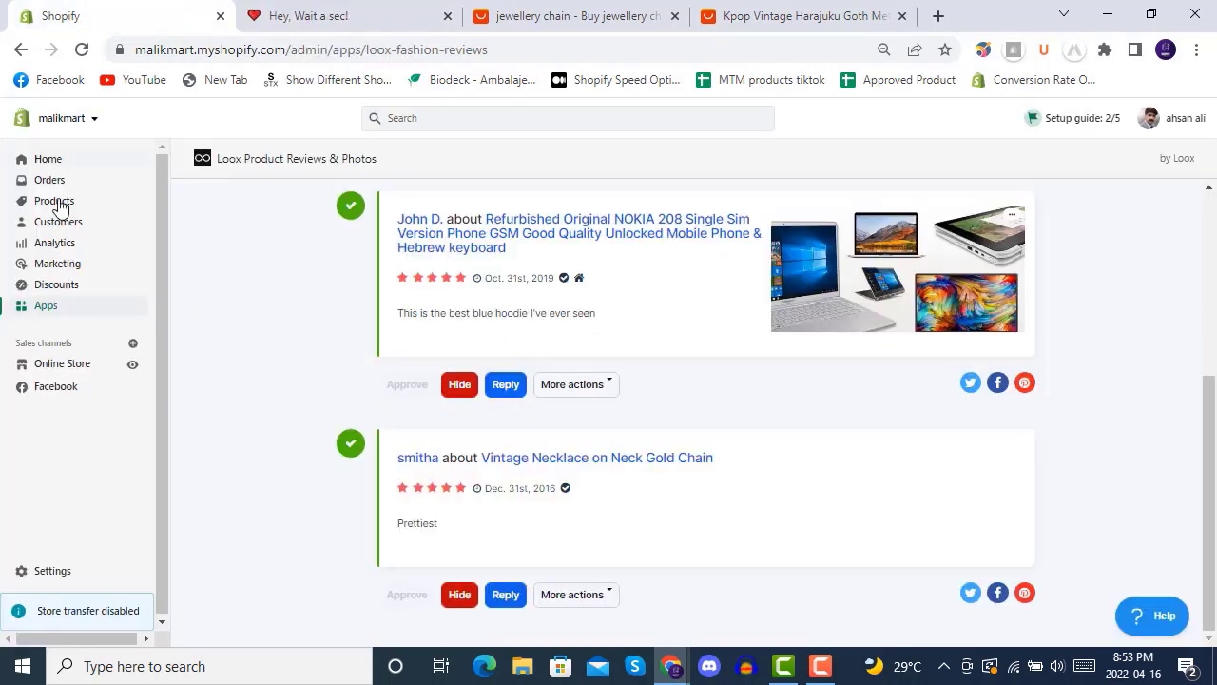
{"action": "left_click", "coordinate": [64, 306]}
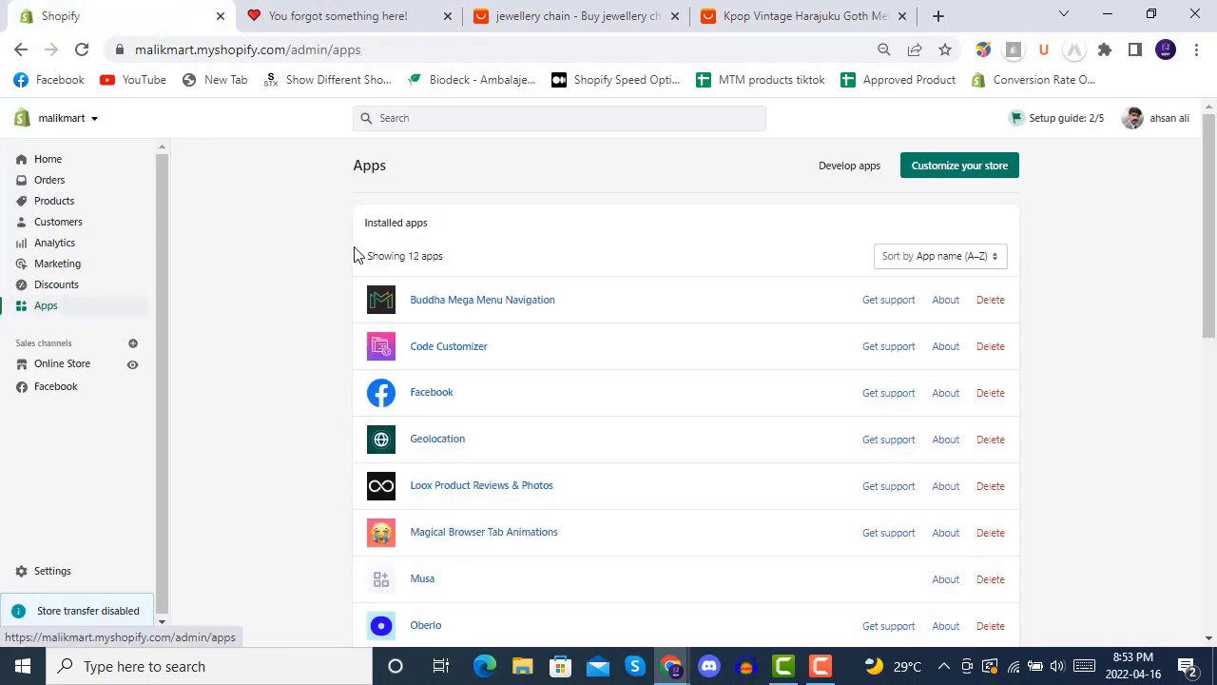
{"action": "scroll", "coordinate": [298, 307], "scroll_direction": "down", "scroll_amount": 1}
{"action": "scroll", "coordinate": [303, 308], "scroll_direction": "down", "scroll_amount": 1}
{"action": "scroll", "coordinate": [300, 308], "scroll_direction": "up", "scroll_amount": 2}
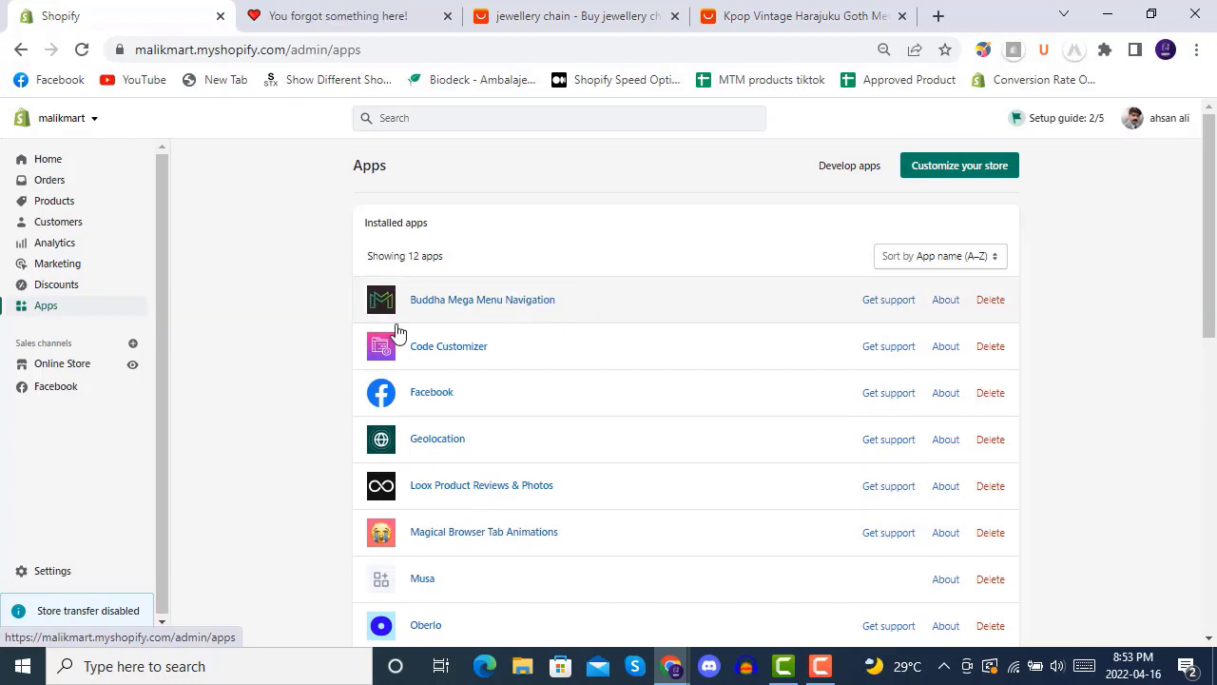
{"action": "scroll", "coordinate": [318, 313], "scroll_direction": "down", "scroll_amount": 1}
{"action": "scroll", "coordinate": [319, 313], "scroll_direction": "down", "scroll_amount": 2}
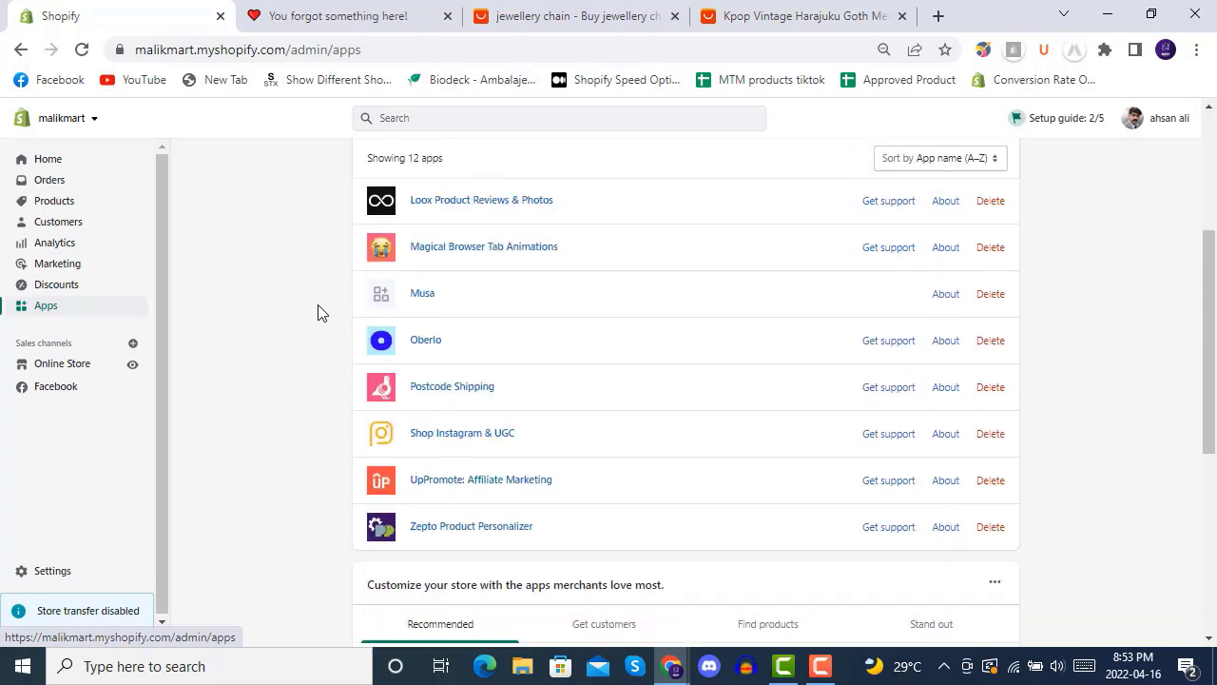
{"action": "scroll", "coordinate": [319, 313], "scroll_direction": "up", "scroll_amount": 1}
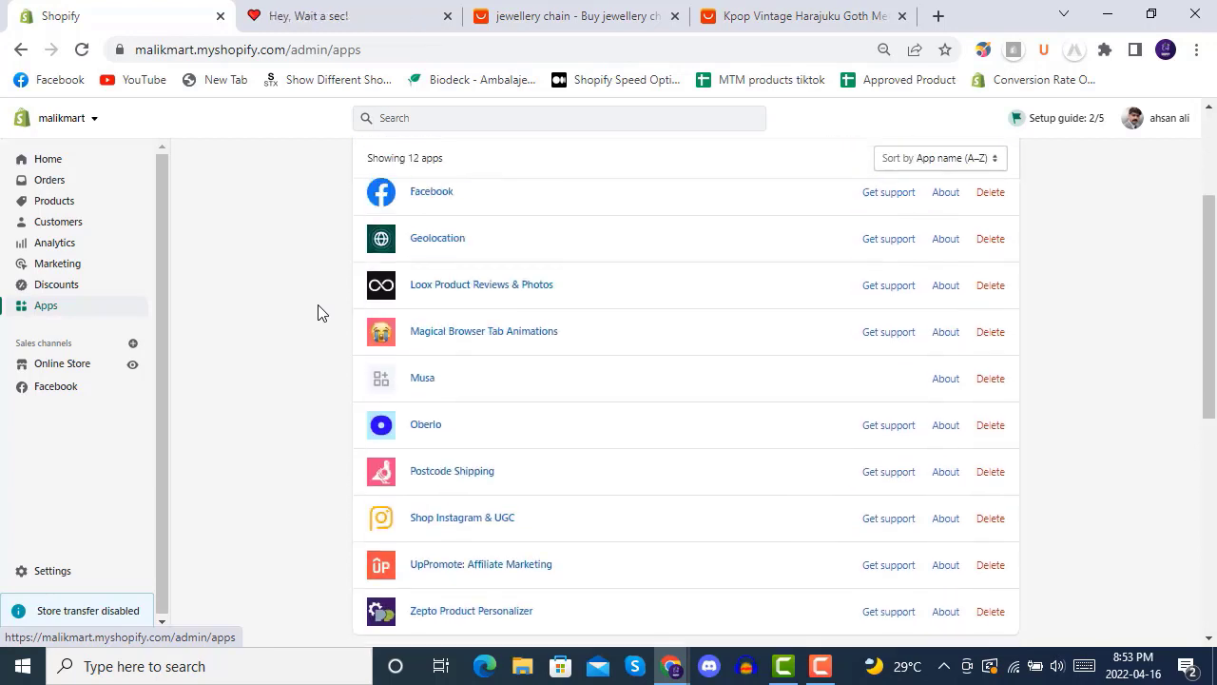
{"action": "scroll", "coordinate": [318, 312], "scroll_direction": "up", "scroll_amount": 1}
{"action": "scroll", "coordinate": [319, 313], "scroll_direction": "up", "scroll_amount": 1}
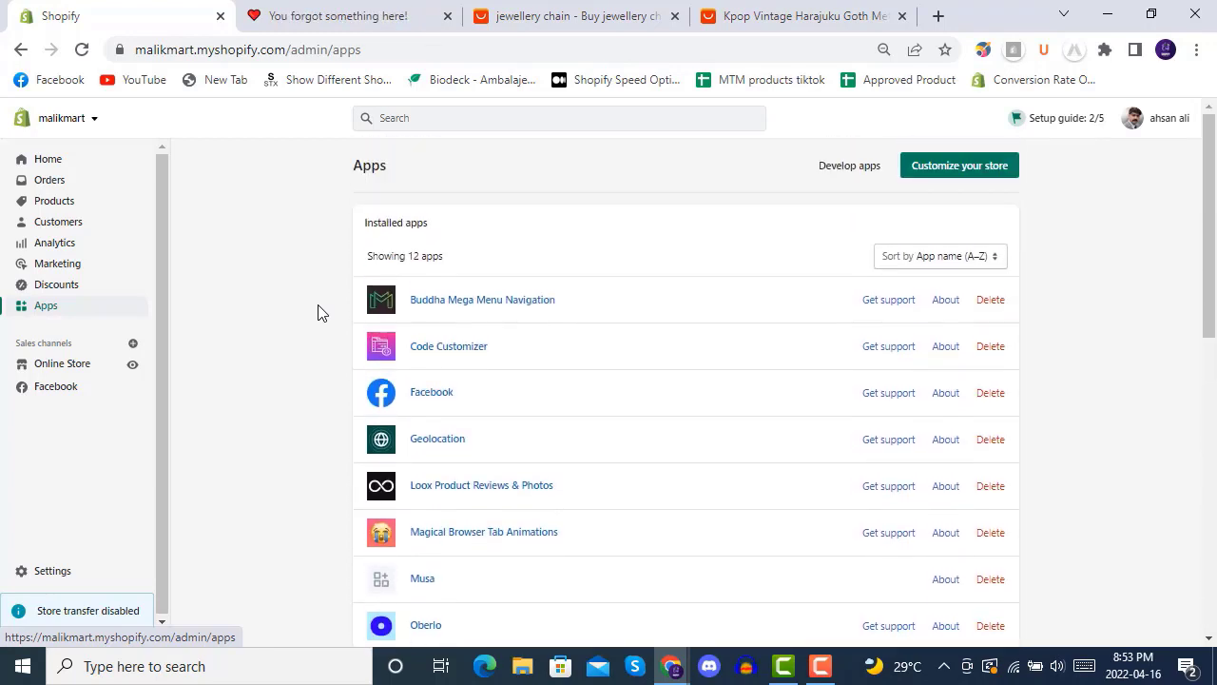